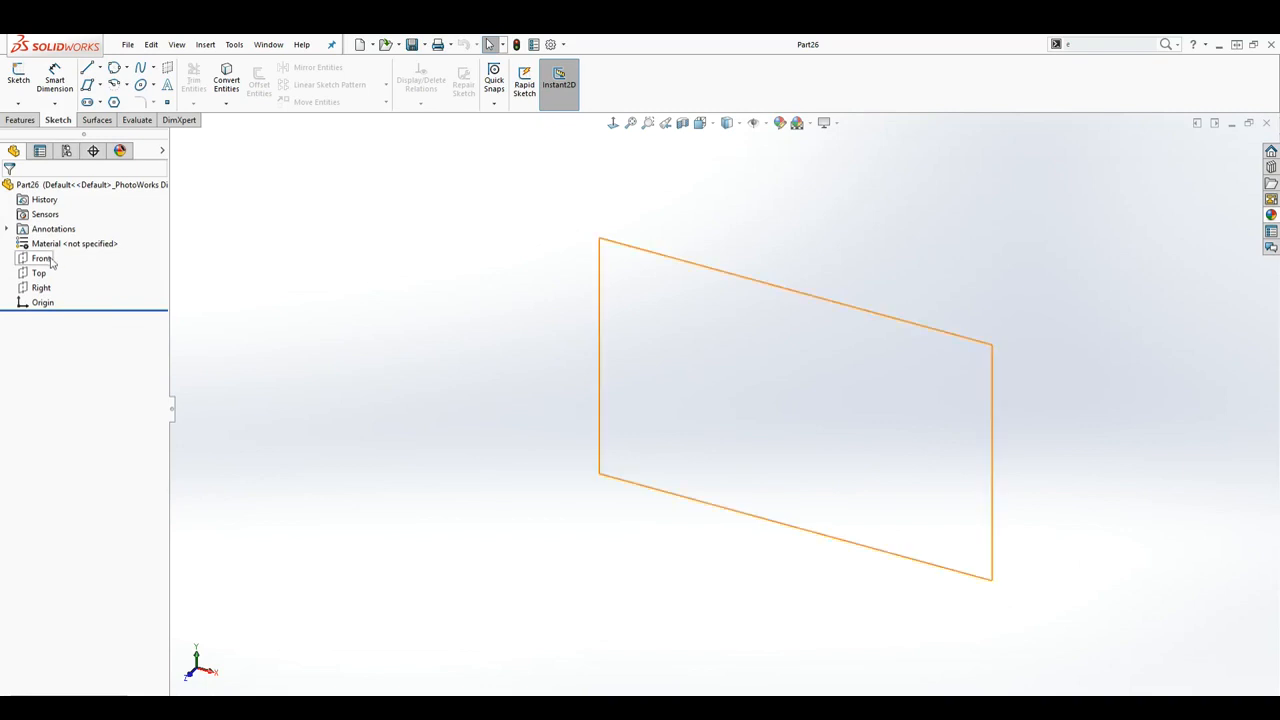
Start a sketch on the Front plane and draw a vertical line upward from the origin
{"action": "left_click", "coordinate": [45, 260]}
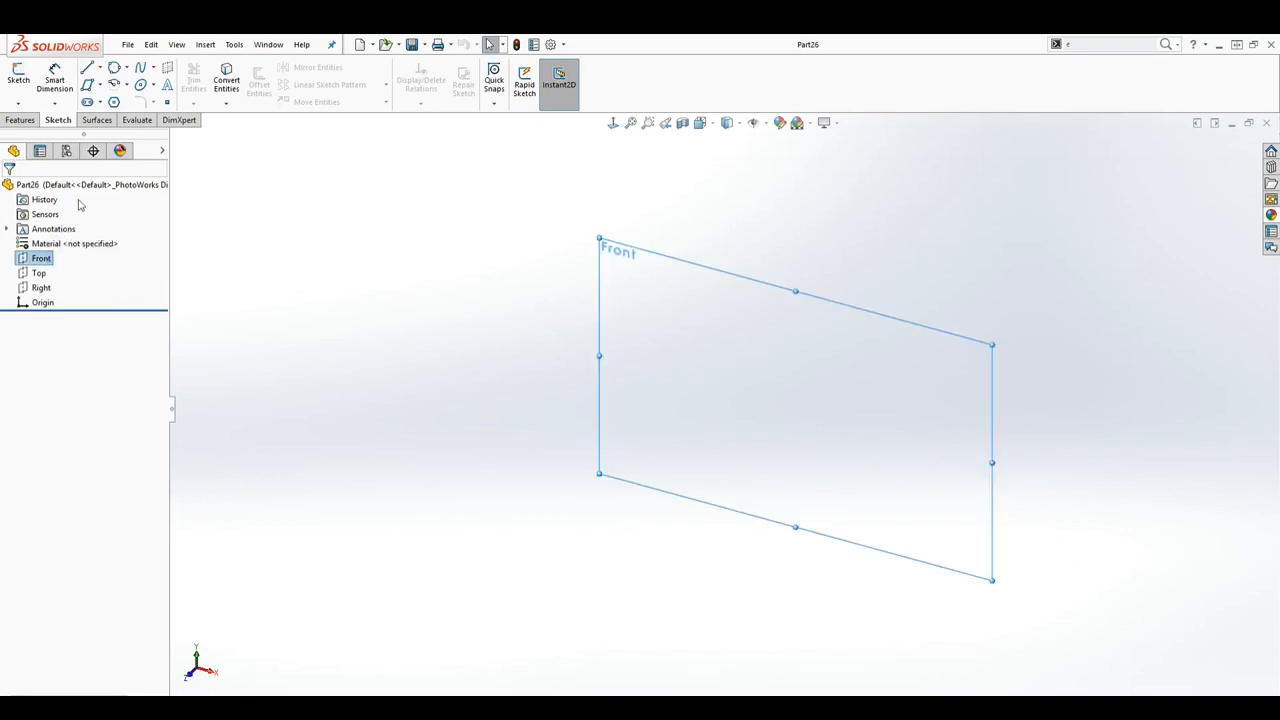
{"action": "left_click", "coordinate": [15, 91]}
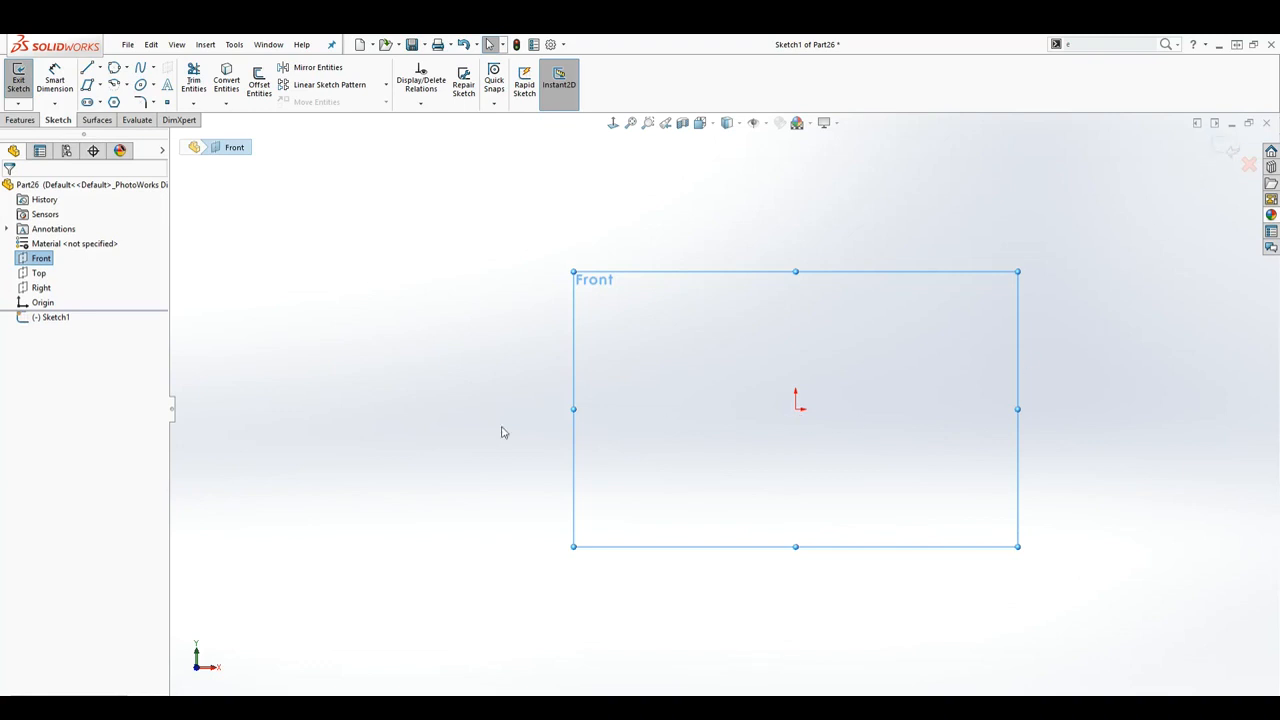
{"action": "key", "text": "Escape"}
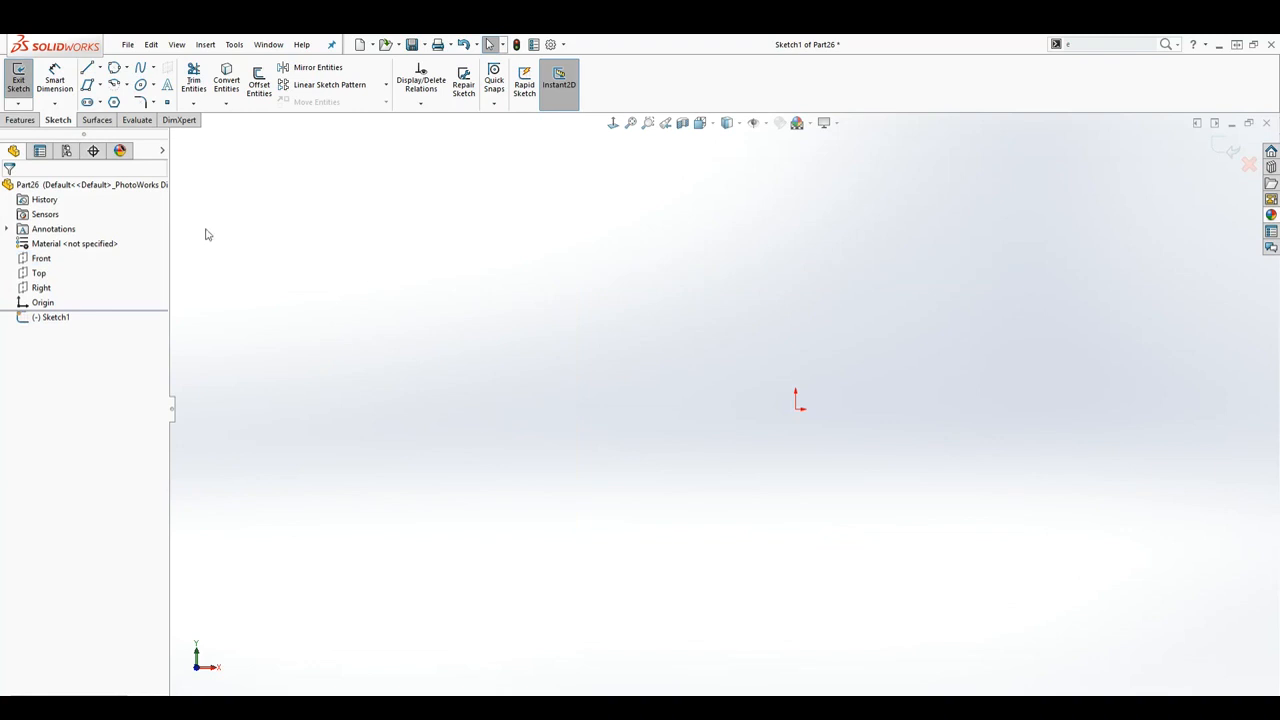
{"action": "left_click", "coordinate": [87, 67]}
{"action": "left_click", "coordinate": [796, 409]}
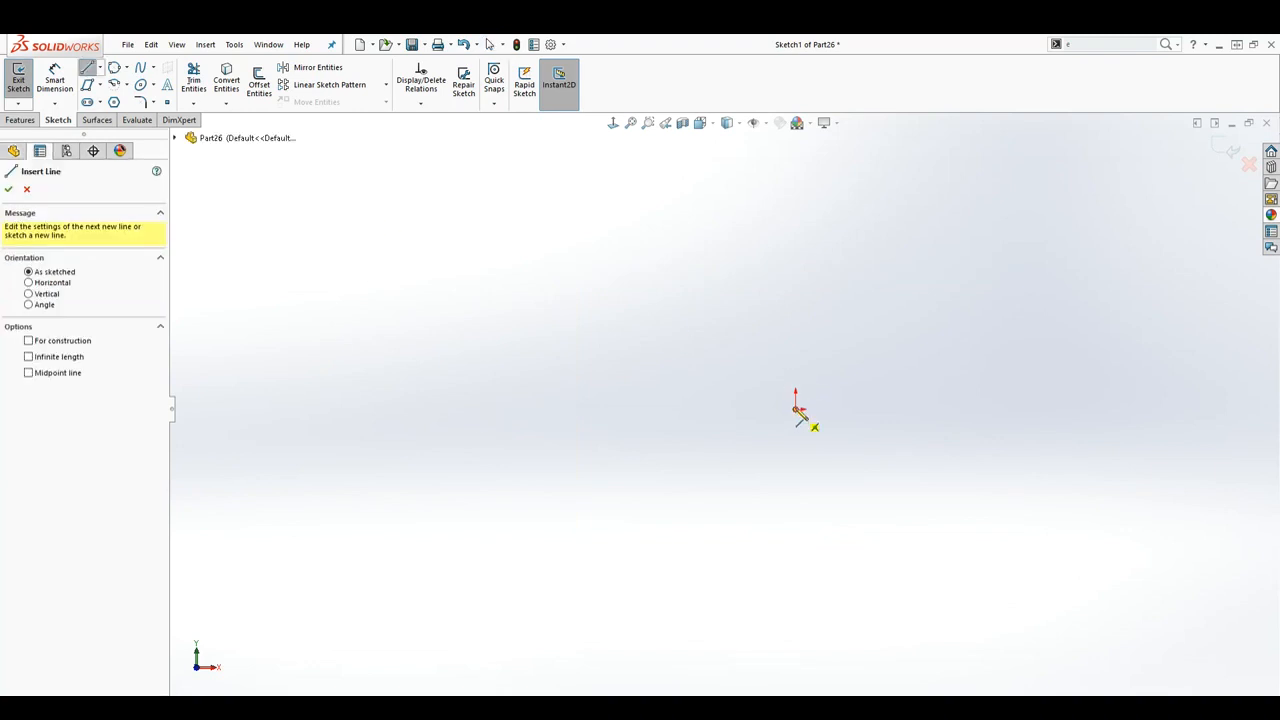
{"action": "left_click", "coordinate": [797, 183]}
{"action": "key", "text": "Escape"}
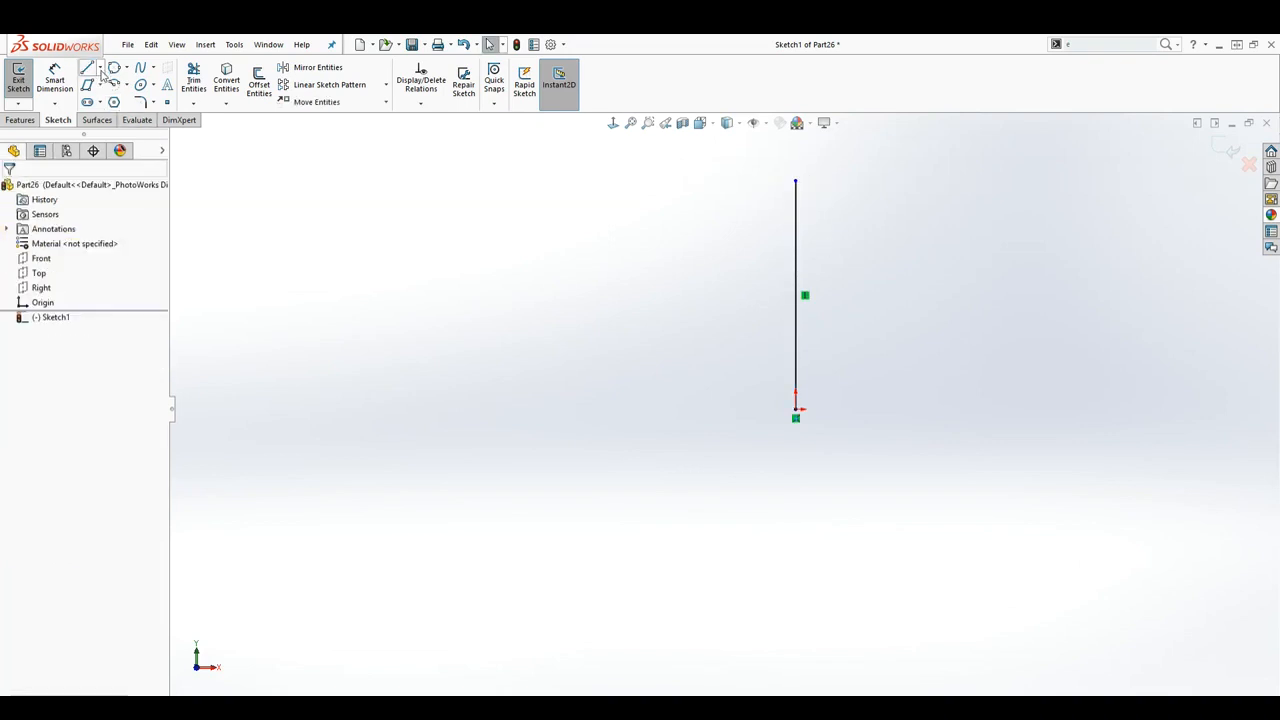
Draw a slightly inclined centerline leftward from the upper endpoint of the vertical line
{"action": "left_click", "coordinate": [100, 68]}
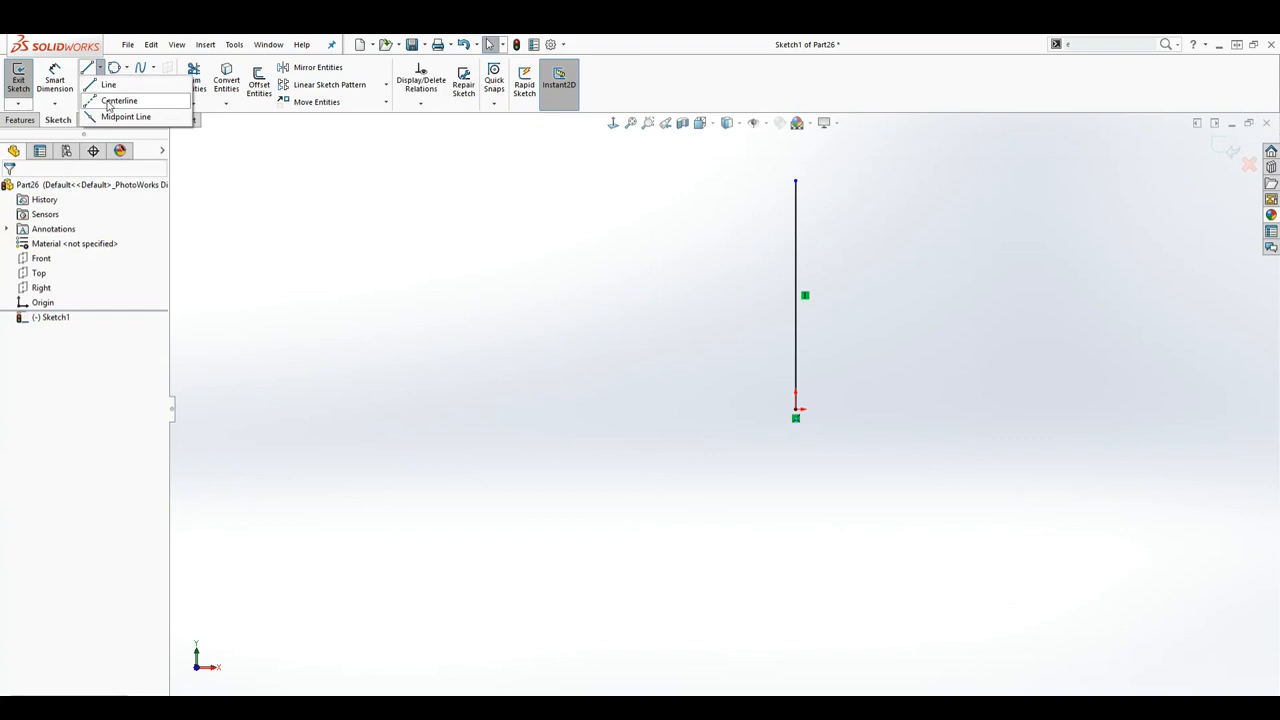
{"action": "left_click", "coordinate": [112, 102]}
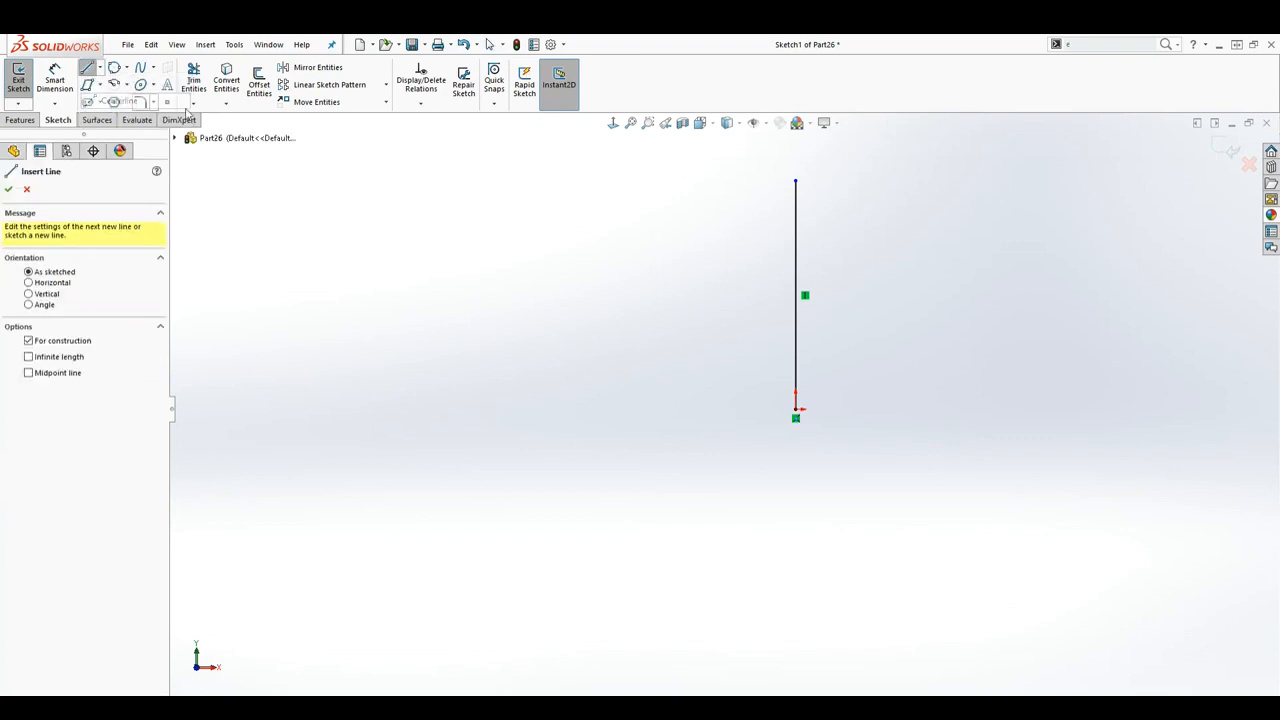
{"action": "left_click", "coordinate": [796, 181]}
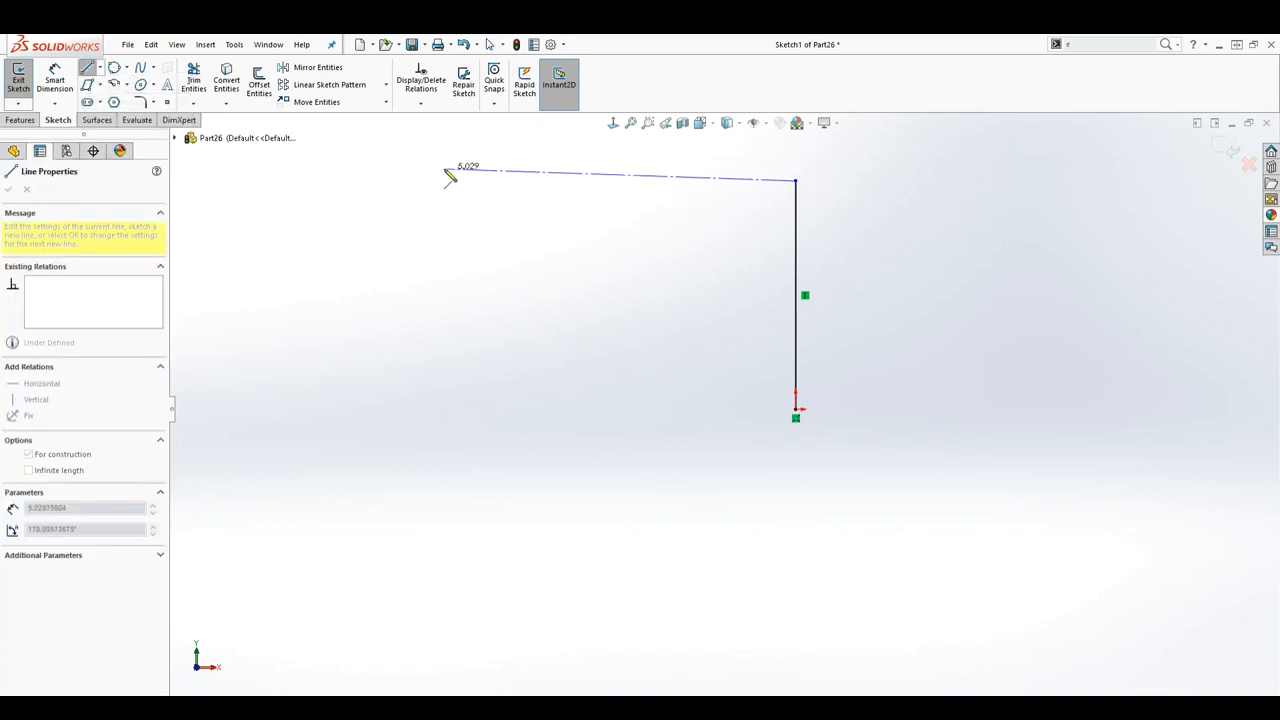
{"action": "double_click", "coordinate": [388, 142]}
{"action": "key", "text": "z"}
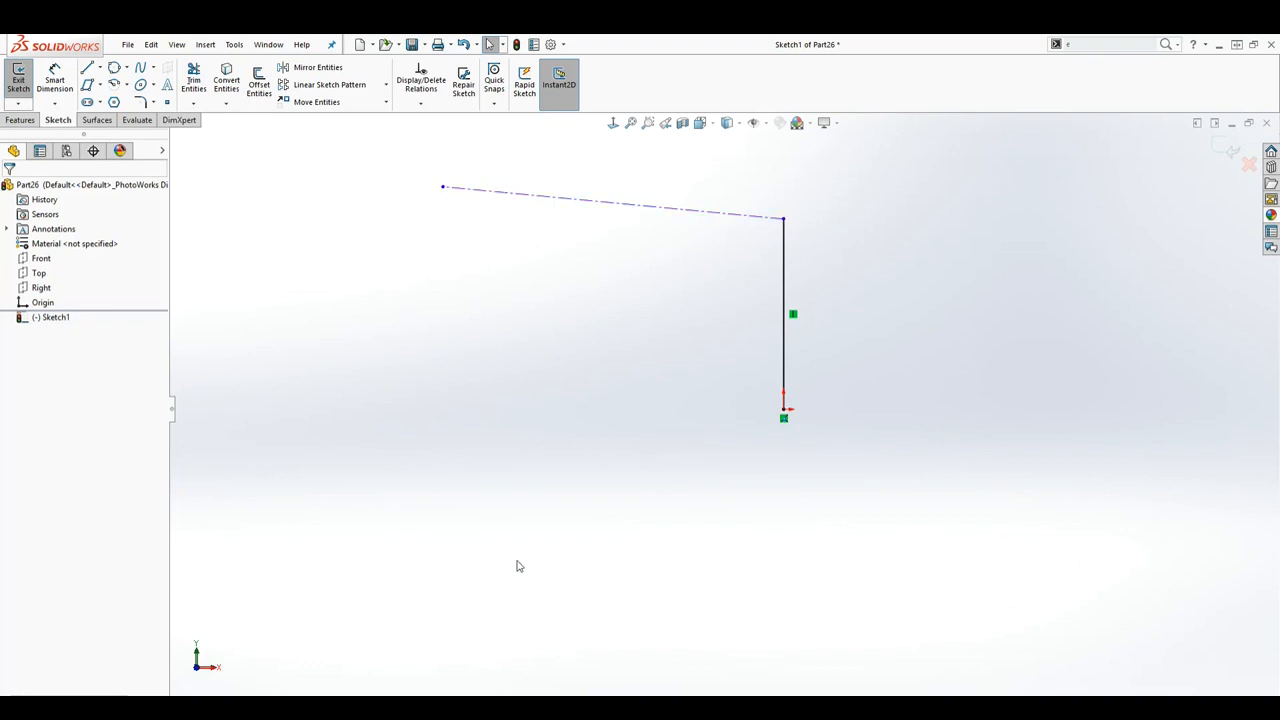
Draw a vertical midpoint line centred on the free end of the inclined centerline
{"action": "left_click", "coordinate": [100, 67]}
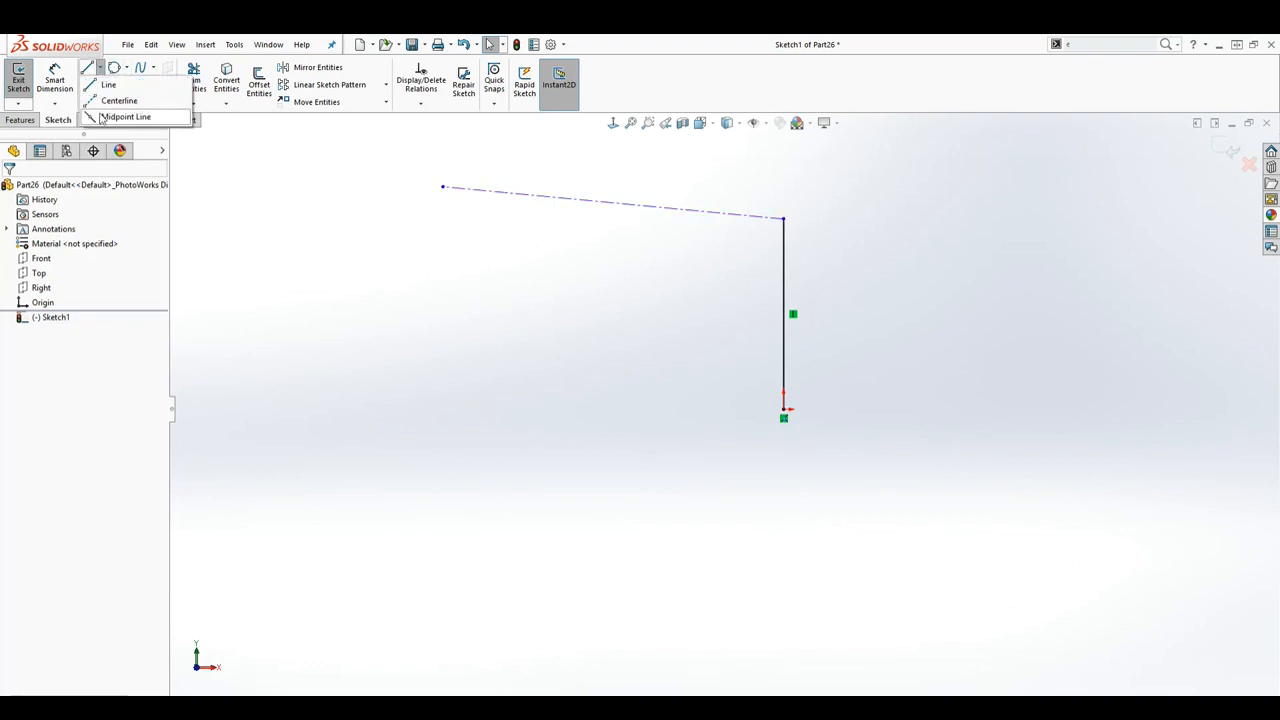
{"action": "left_click", "coordinate": [103, 117]}
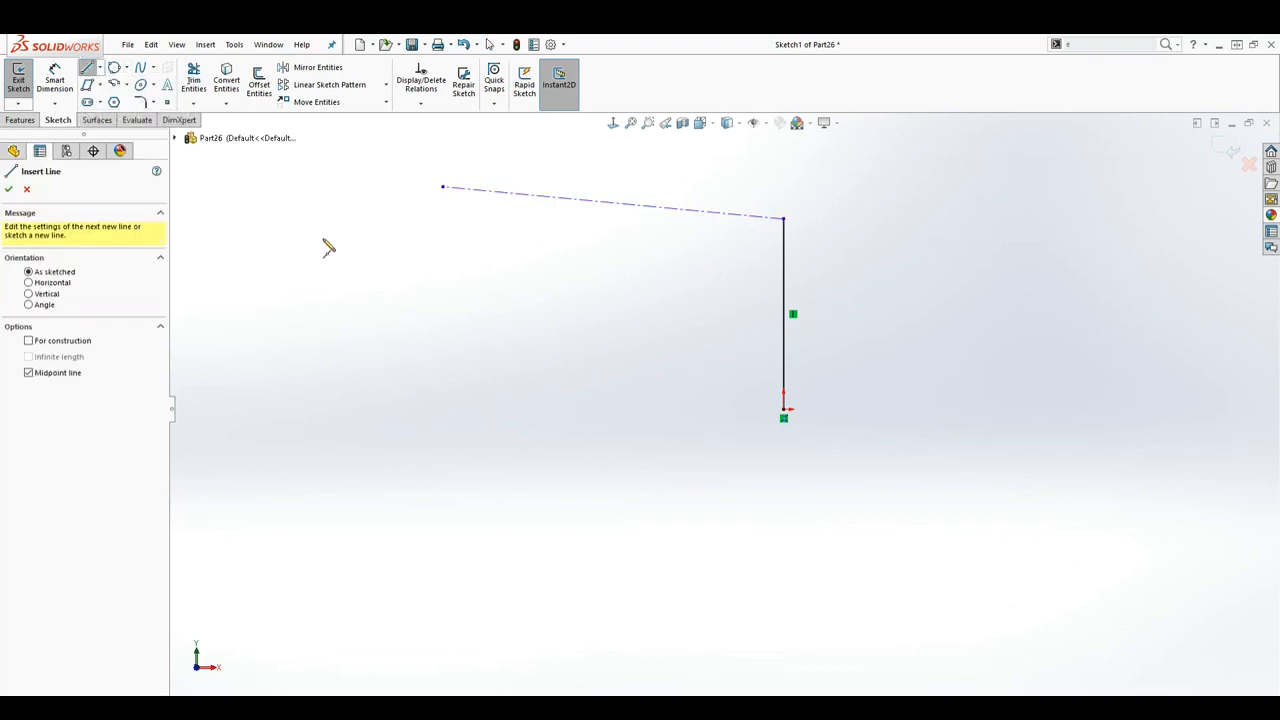
{"action": "left_click", "coordinate": [443, 188]}
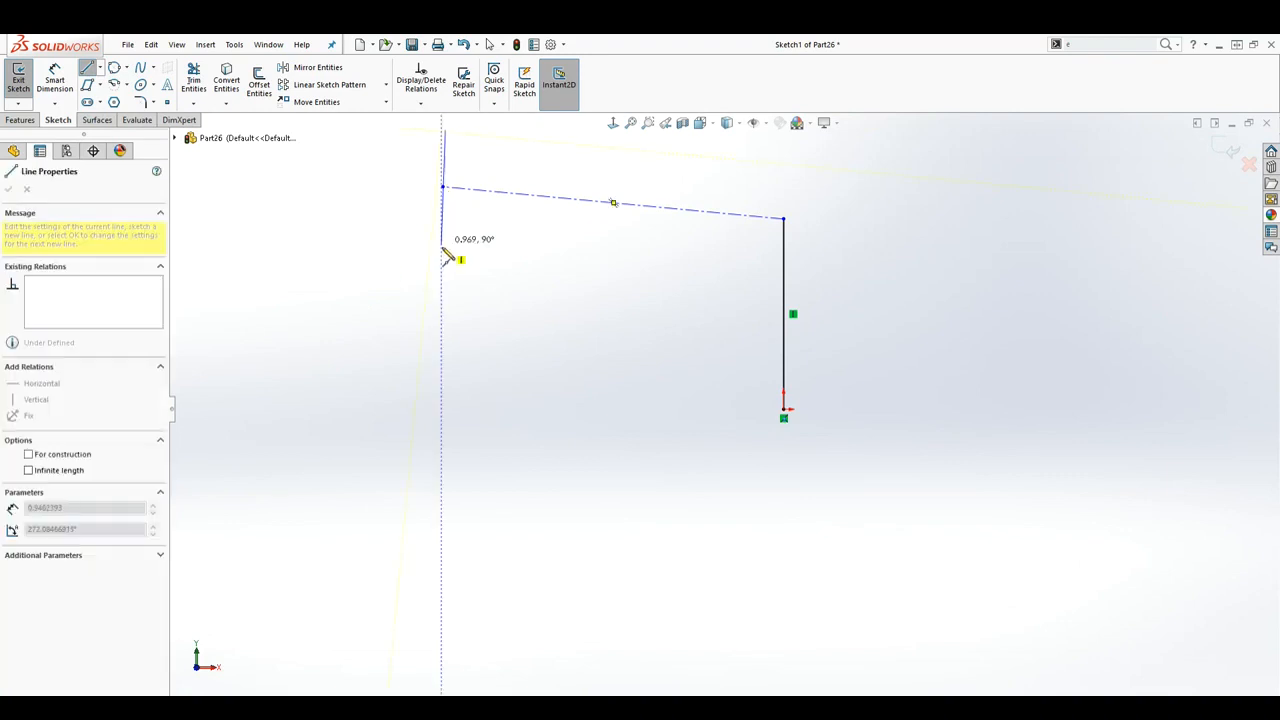
{"action": "left_click", "coordinate": [443, 292]}
{"action": "scroll", "coordinate": [452, 294], "scroll_direction": "up", "scroll_amount": 3}
{"action": "key", "text": "Escape"}
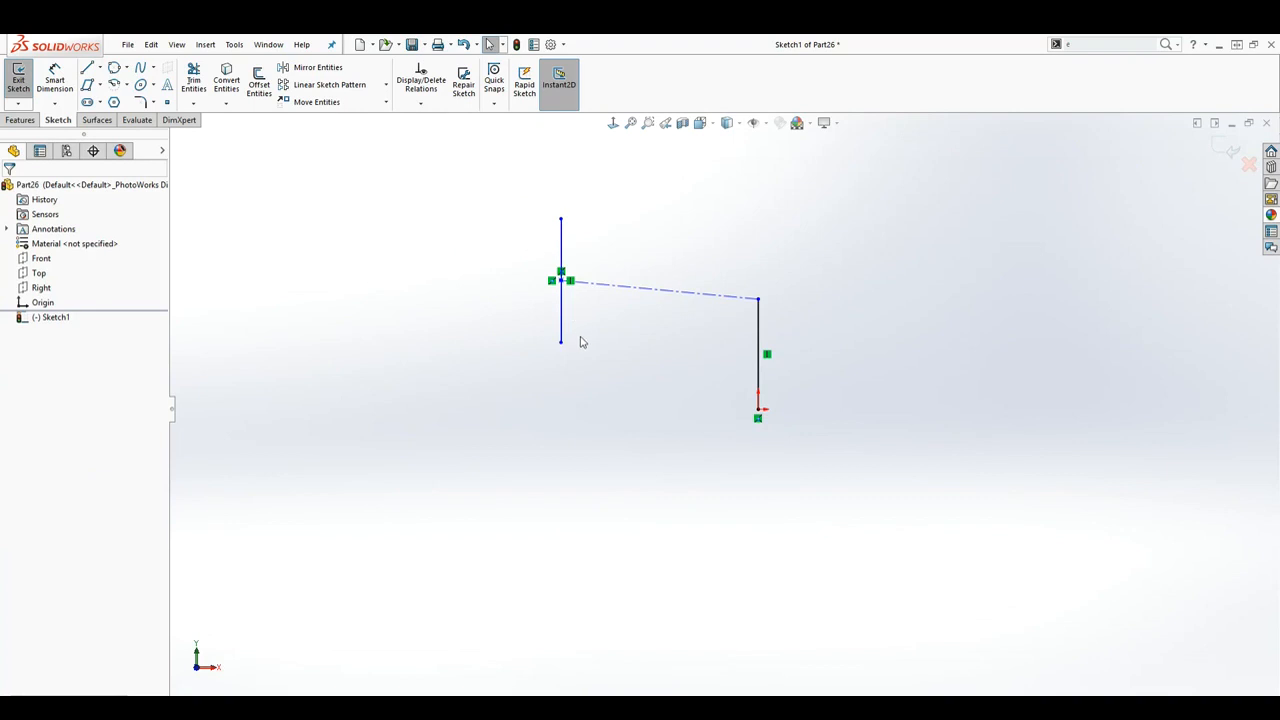
Draw a horizontal line leftward from the origin, ending directly below the free end of the centerline
{"action": "scroll", "coordinate": [545, 325], "scroll_direction": "down", "scroll_amount": 1}
{"action": "left_click", "coordinate": [88, 69]}
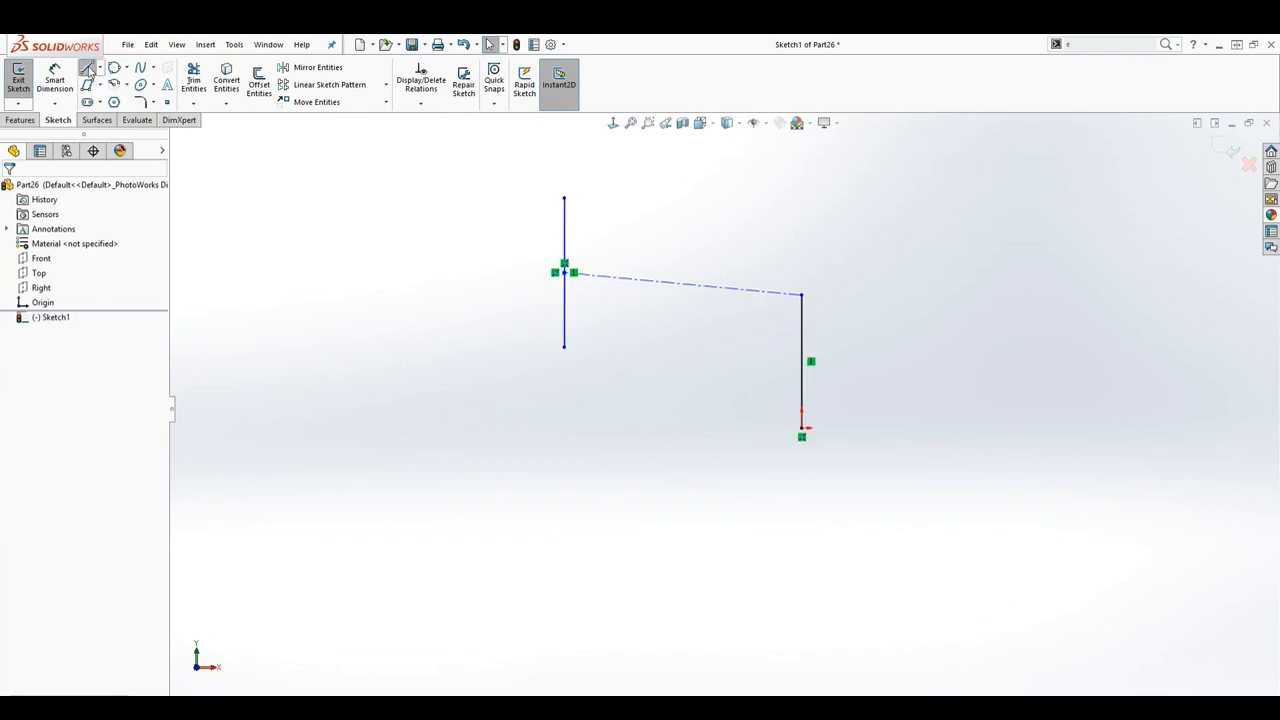
{"action": "left_click", "coordinate": [801, 428]}
{"action": "left_click", "coordinate": [566, 428]}
{"action": "key", "text": "Escape"}
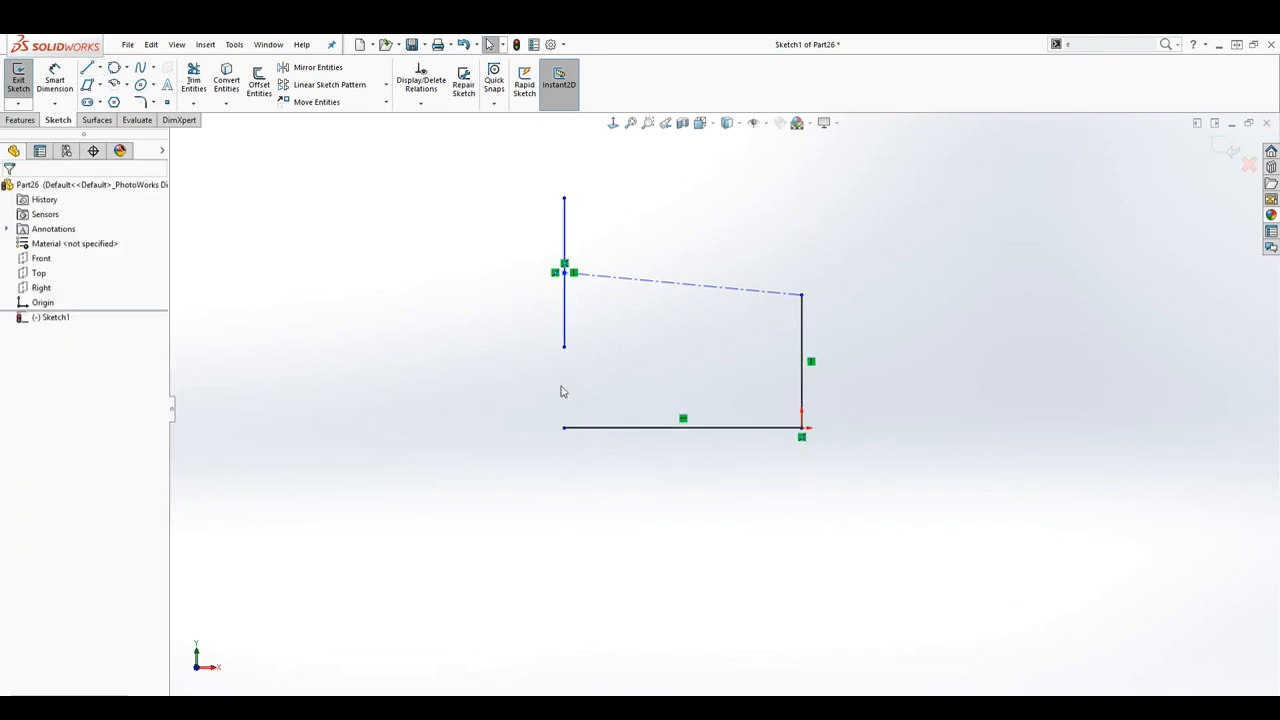
Delete the vertical midpoint line and draw a horizontal midpoint line in the empty area left of the connected lines
{"action": "left_click", "coordinate": [563, 302]}
{"action": "key", "text": "Delete"}
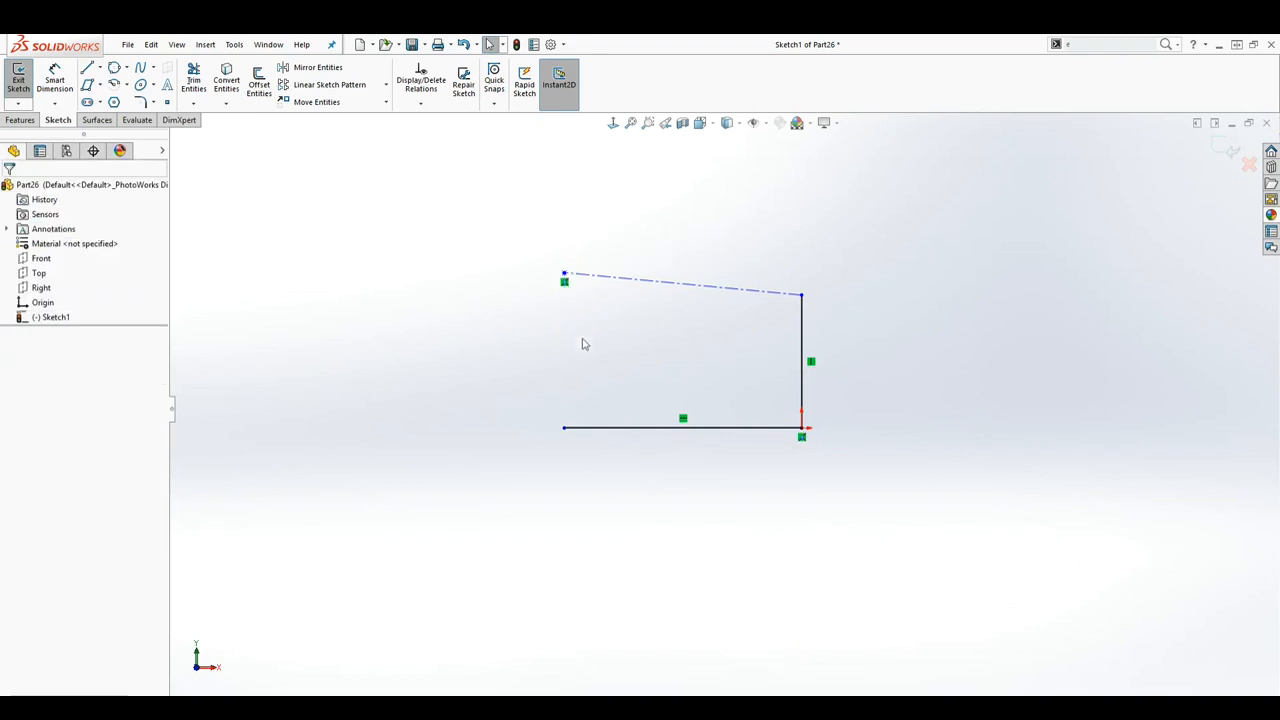
{"action": "left_click", "coordinate": [99, 67]}
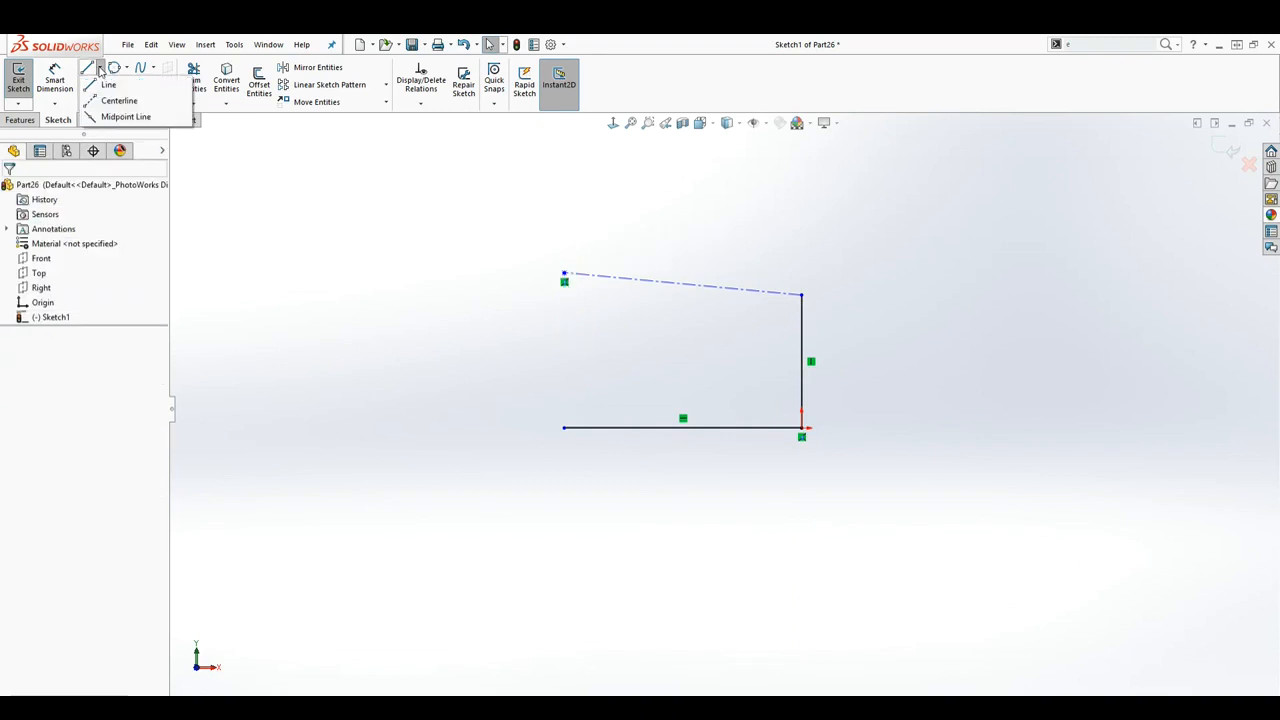
{"action": "left_click", "coordinate": [93, 117]}
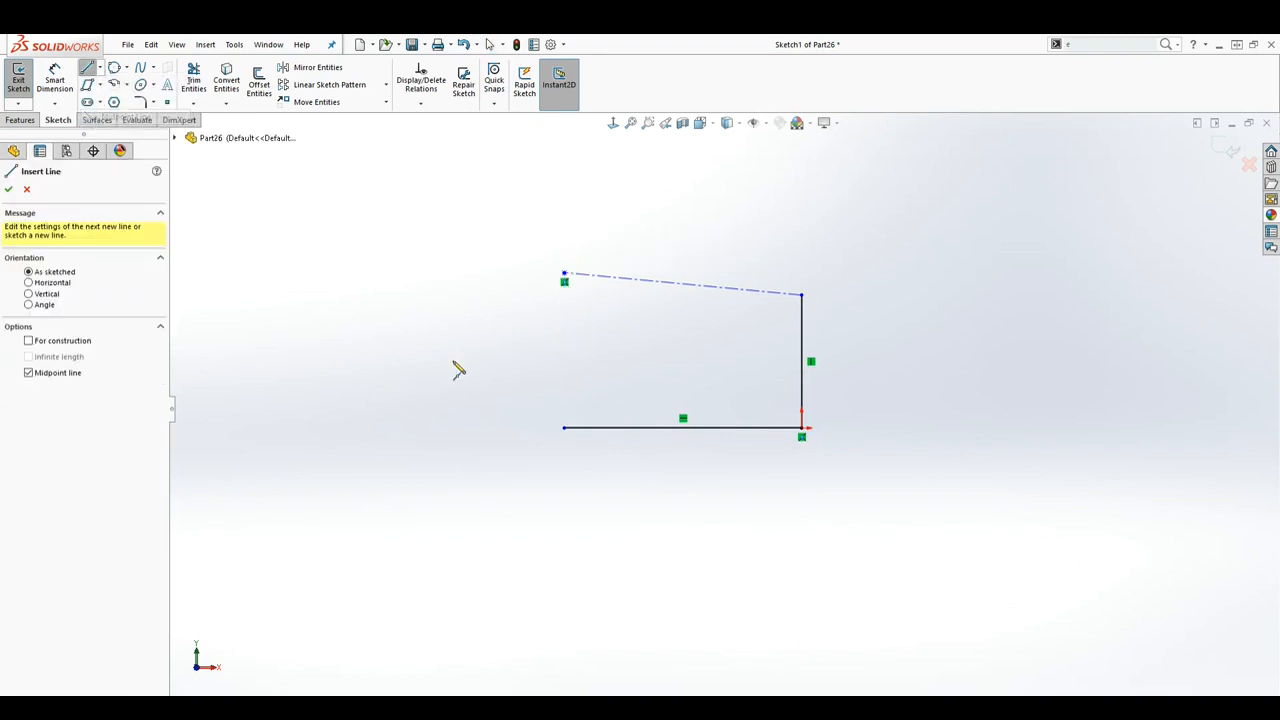
{"action": "left_click", "coordinate": [384, 367]}
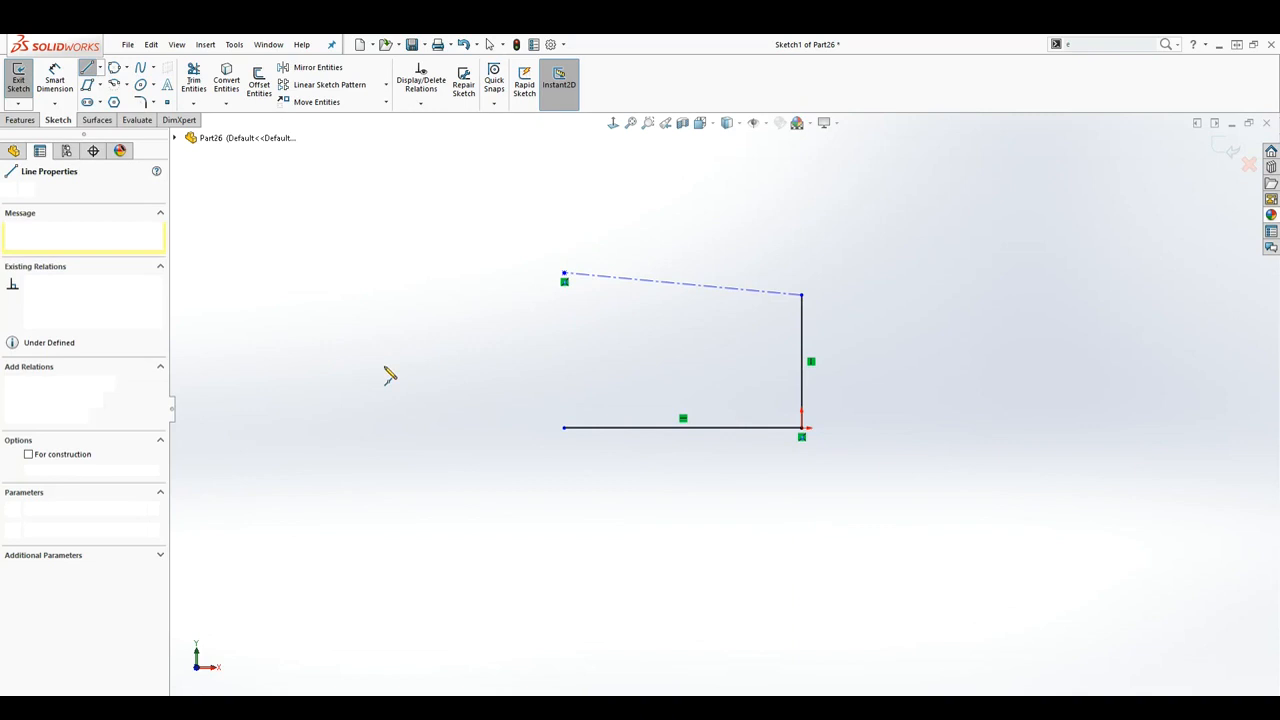
{"action": "left_click", "coordinate": [479, 367]}
{"action": "key", "text": "Escape"}
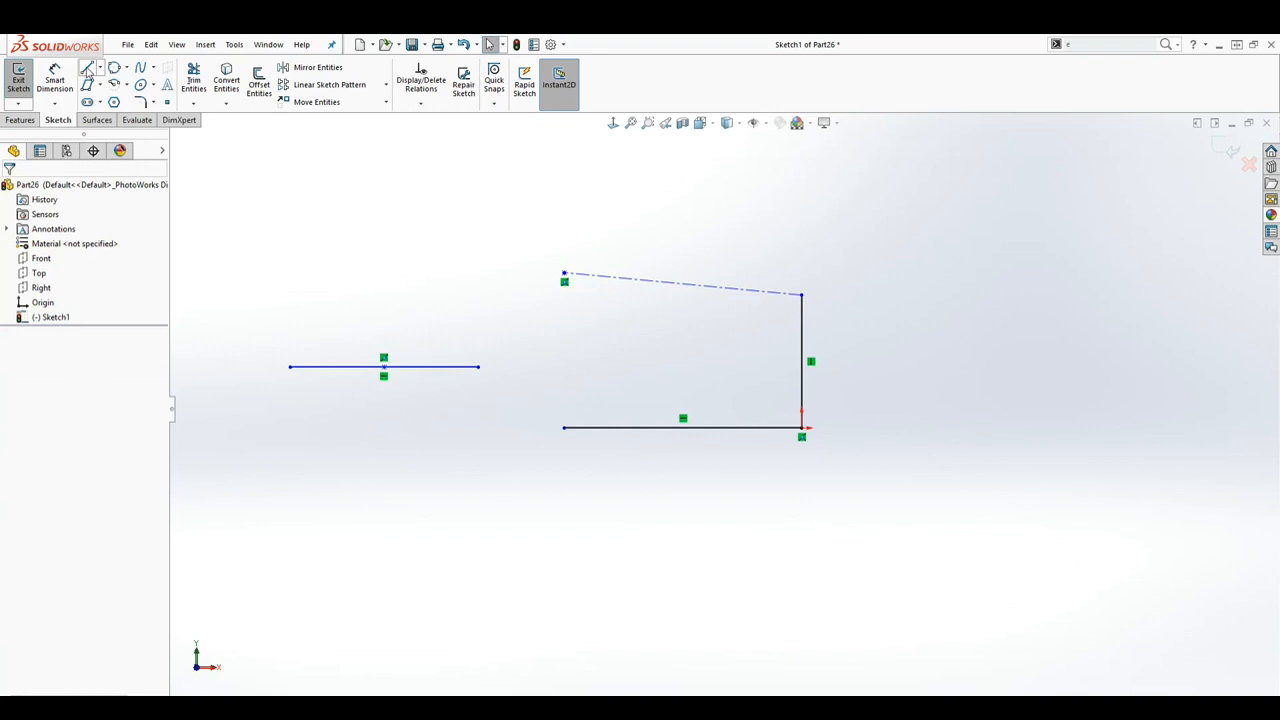
Draw a separate horizontal line with the Line tool, above the horizontal midpoint line
{"action": "left_click", "coordinate": [100, 68]}
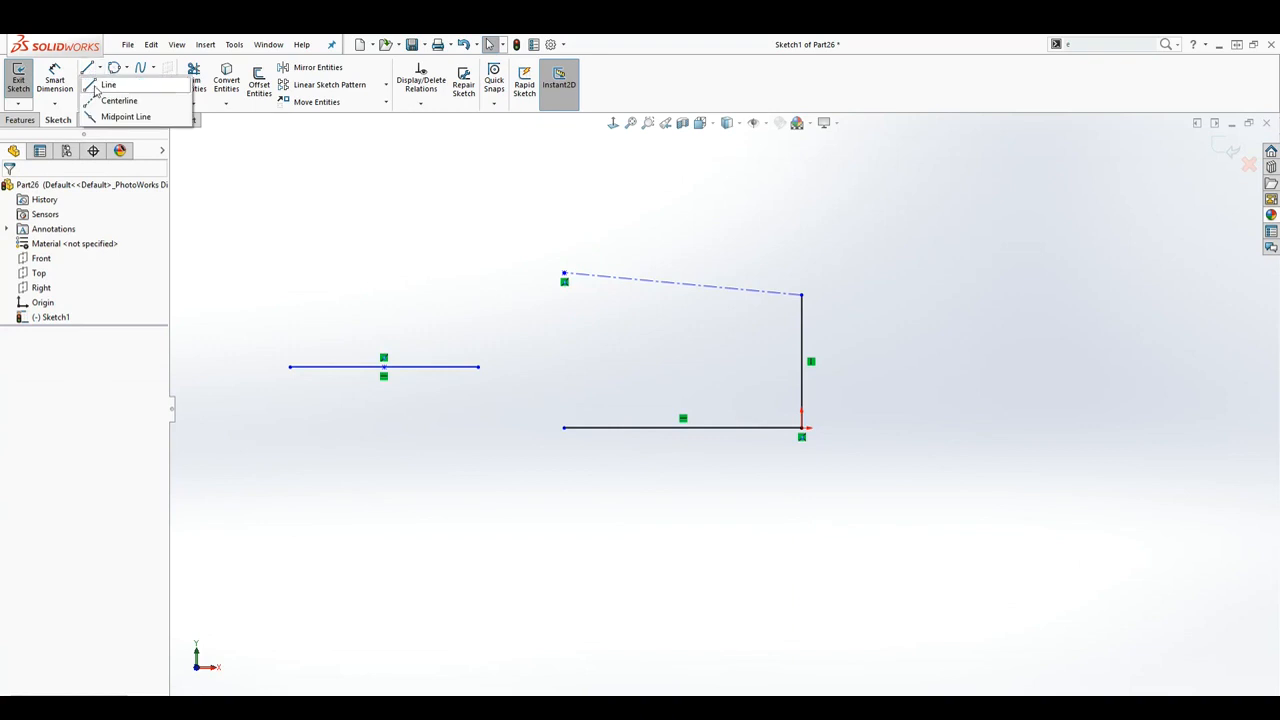
{"action": "left_click", "coordinate": [100, 85]}
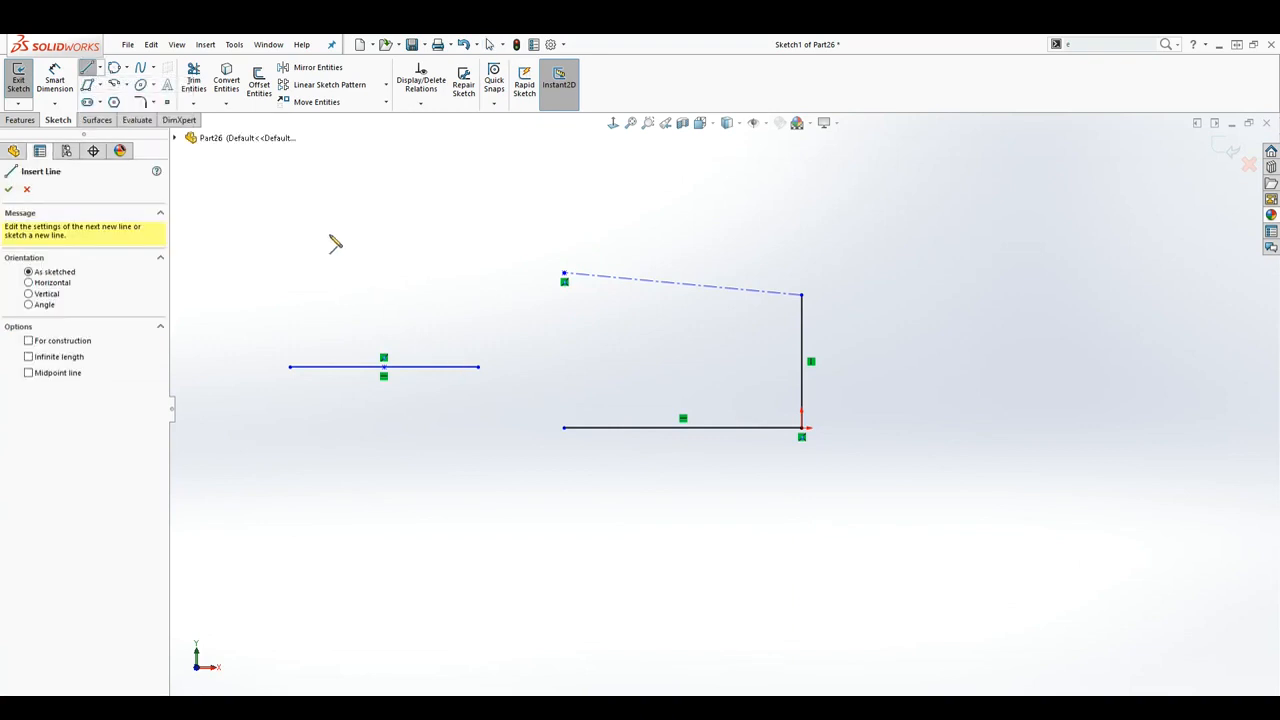
{"action": "left_click", "coordinate": [330, 234]}
{"action": "double_click", "coordinate": [560, 234]}
{"action": "key", "text": "Escape"}
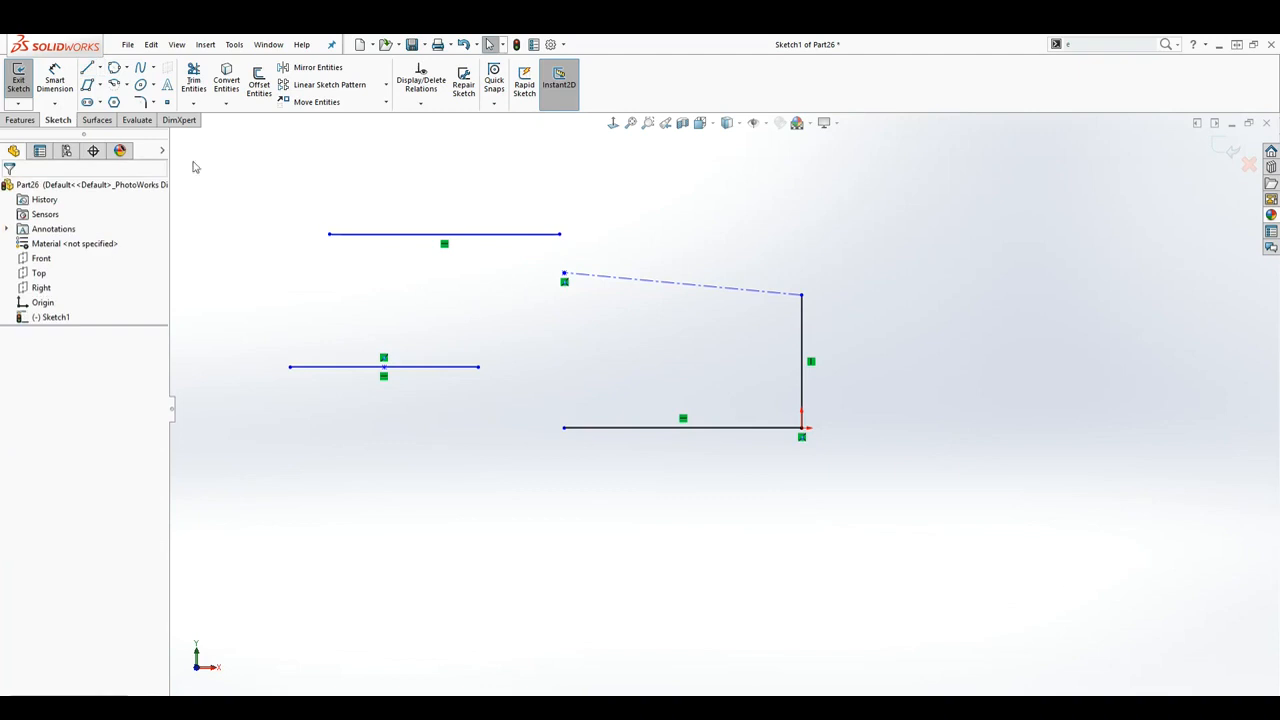
Draw a horizontal centerline between the separate horizontal line and the midpoint line
{"action": "left_click", "coordinate": [99, 68]}
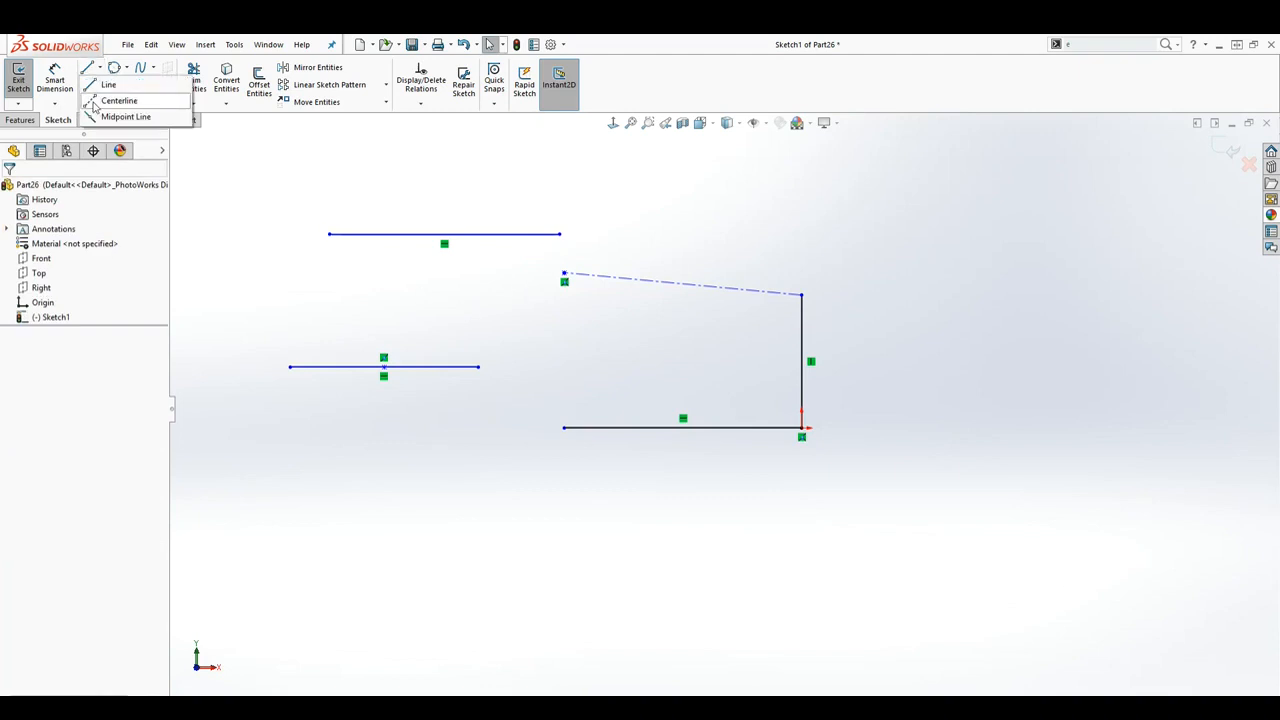
{"action": "left_click", "coordinate": [110, 101]}
{"action": "left_click", "coordinate": [320, 299]}
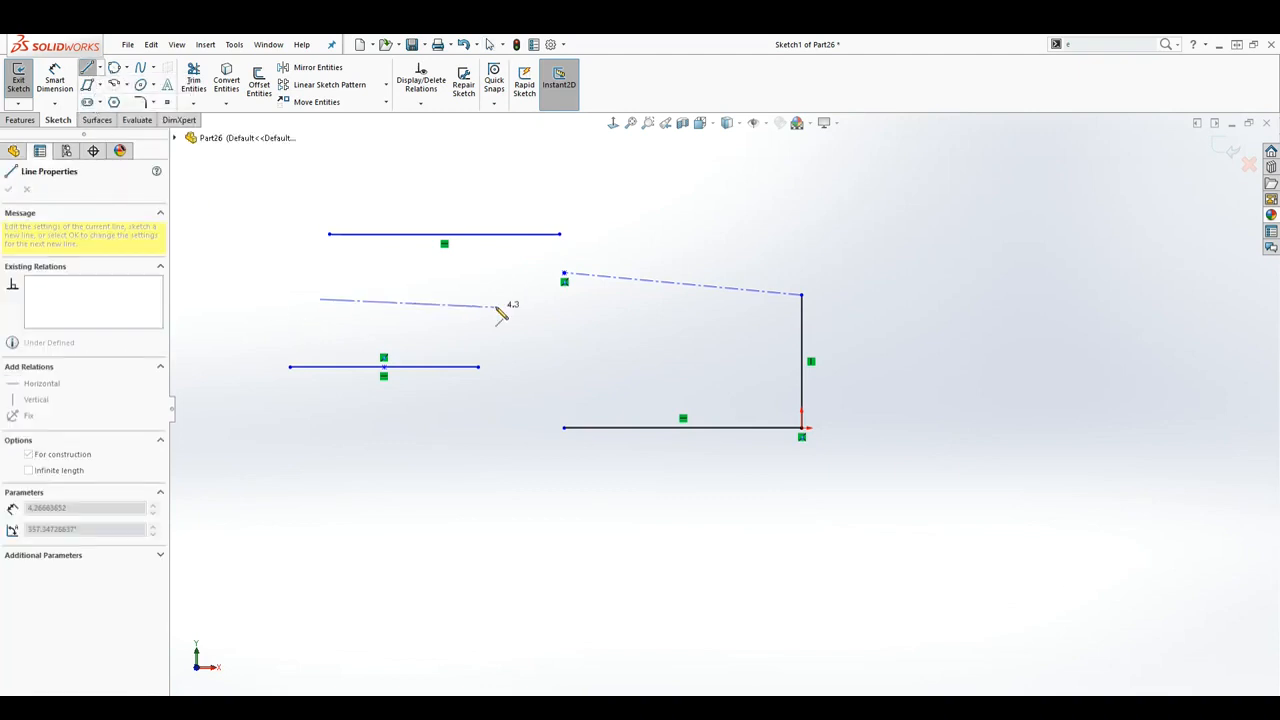
{"action": "double_click", "coordinate": [553, 301]}
{"action": "key", "text": "Escape"}
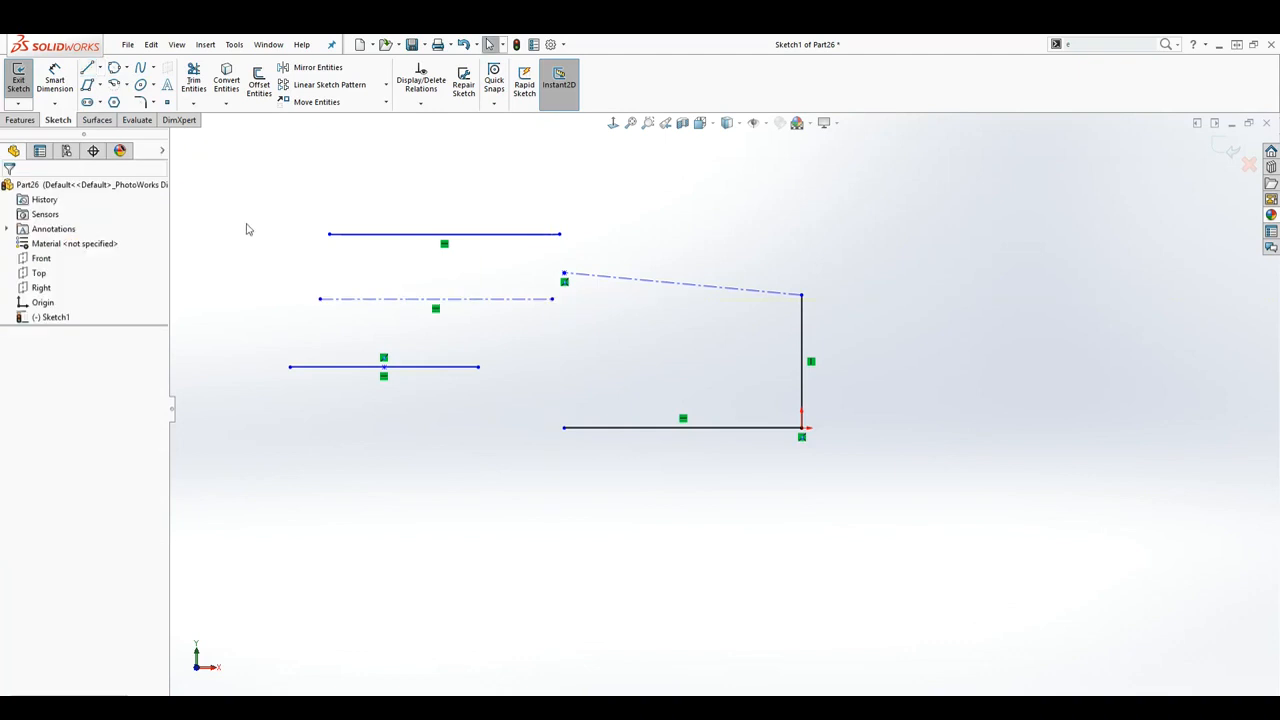
Draw a second, longer horizontal midpoint line between the horizontal centerline and the first midpoint line
{"action": "left_click", "coordinate": [99, 68]}
{"action": "left_click", "coordinate": [112, 116]}
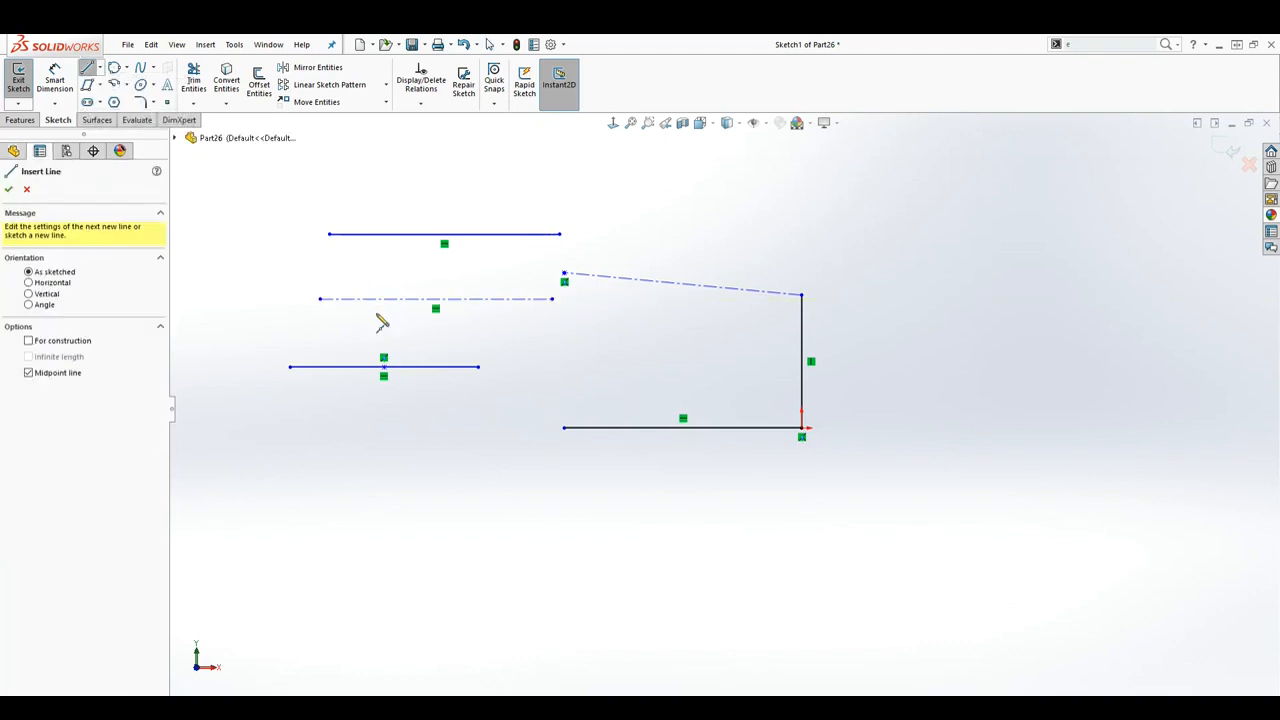
{"action": "left_click", "coordinate": [348, 344]}
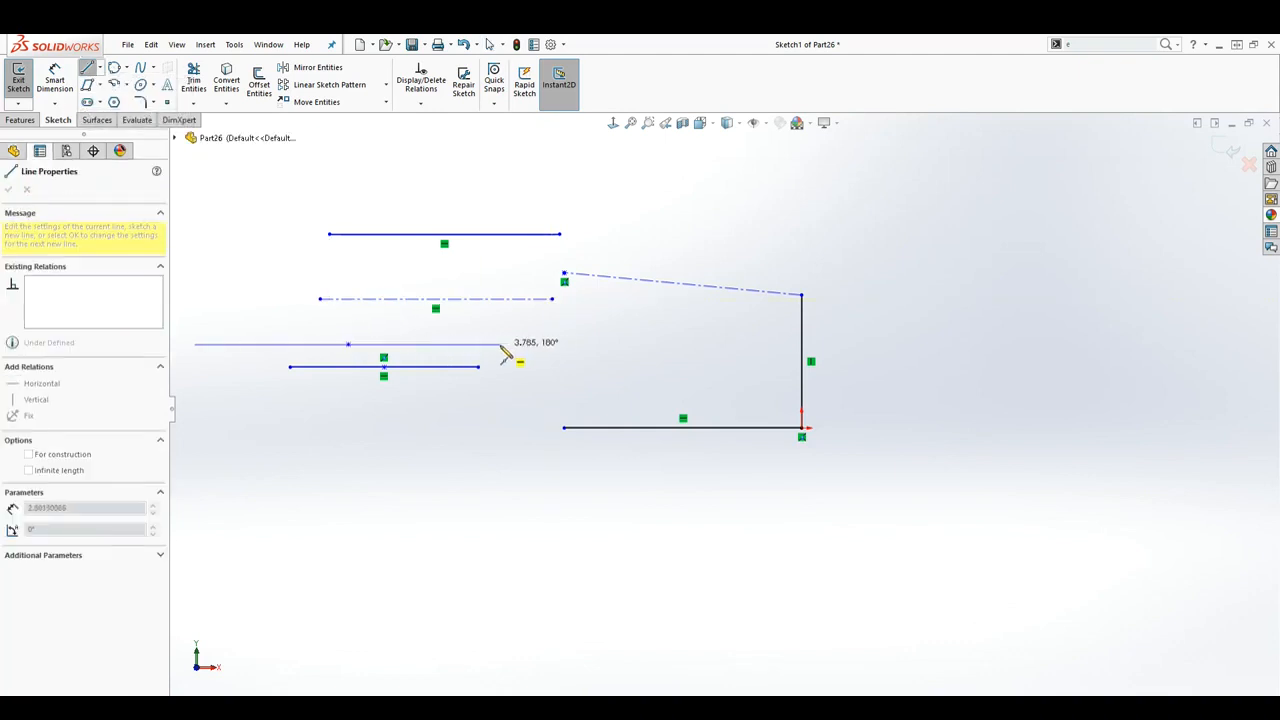
{"action": "left_click", "coordinate": [499, 345]}
{"action": "key", "text": "Escape"}
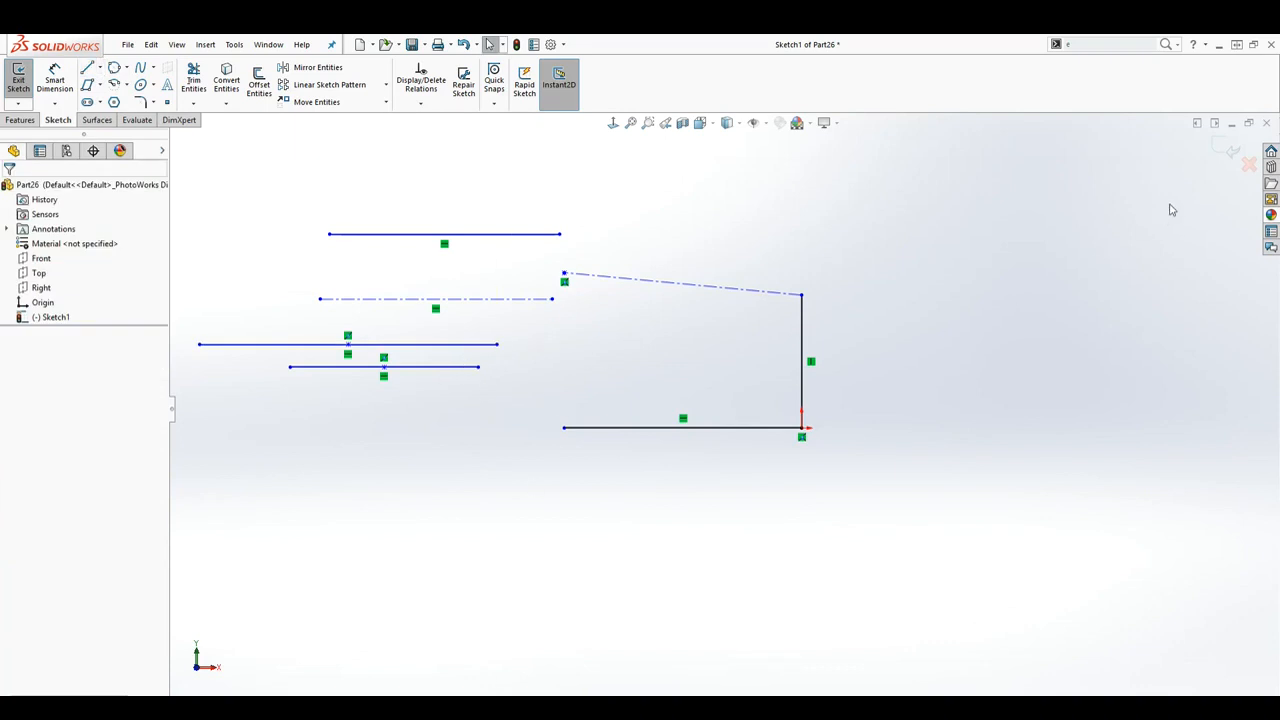
Exit the sketch and reopen Sketch1 for editing
{"action": "left_click", "coordinate": [1223, 150]}
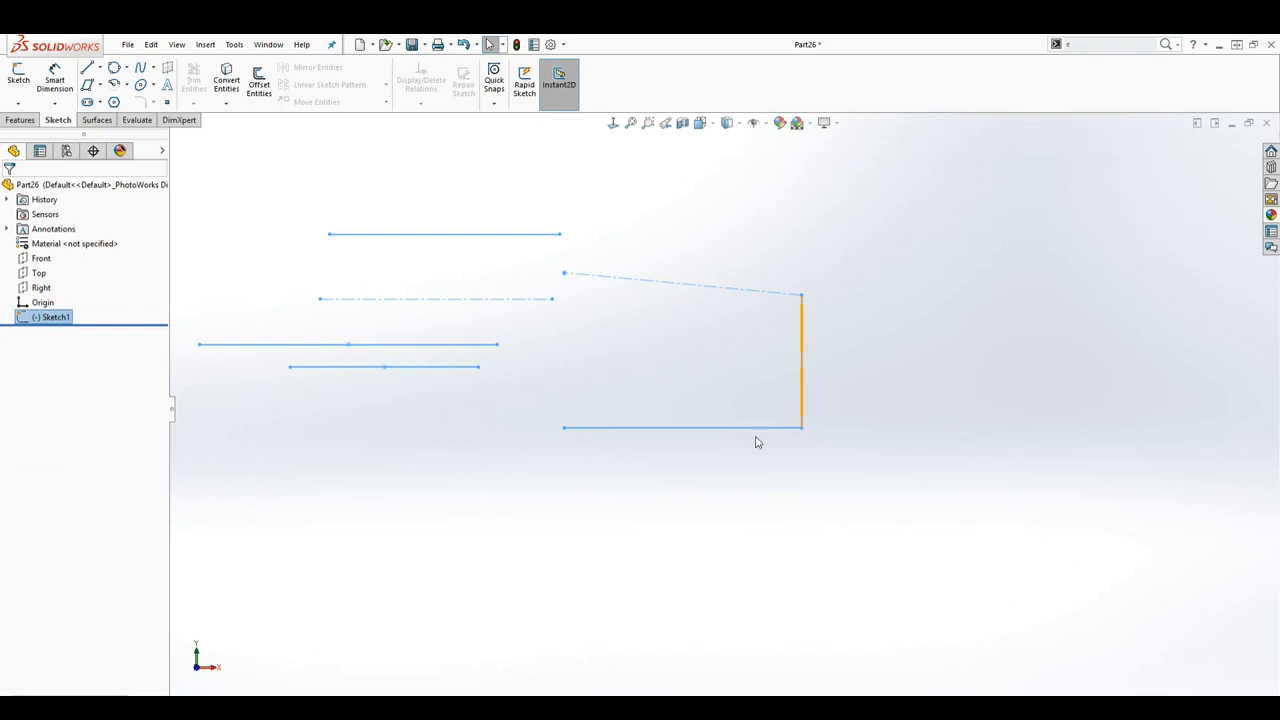
{"action": "left_click", "coordinate": [622, 400]}
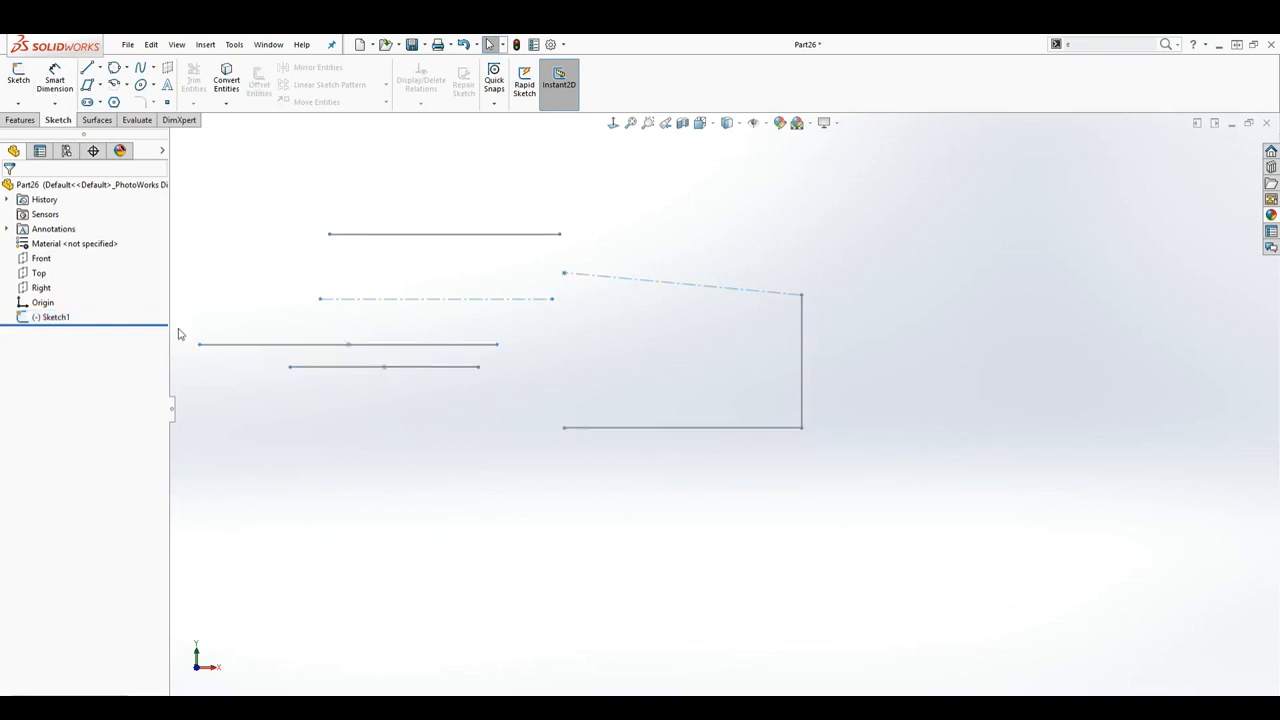
{"action": "left_click", "coordinate": [55, 318]}
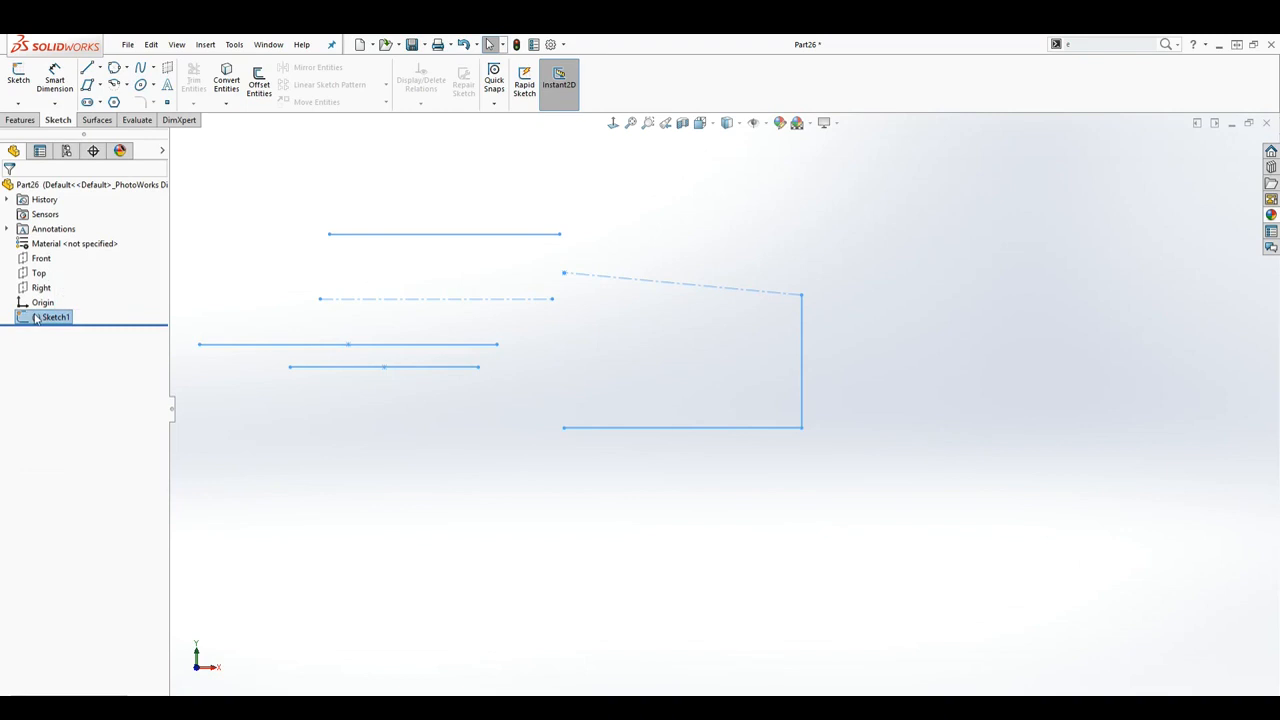
{"action": "right_click", "coordinate": [35, 318]}
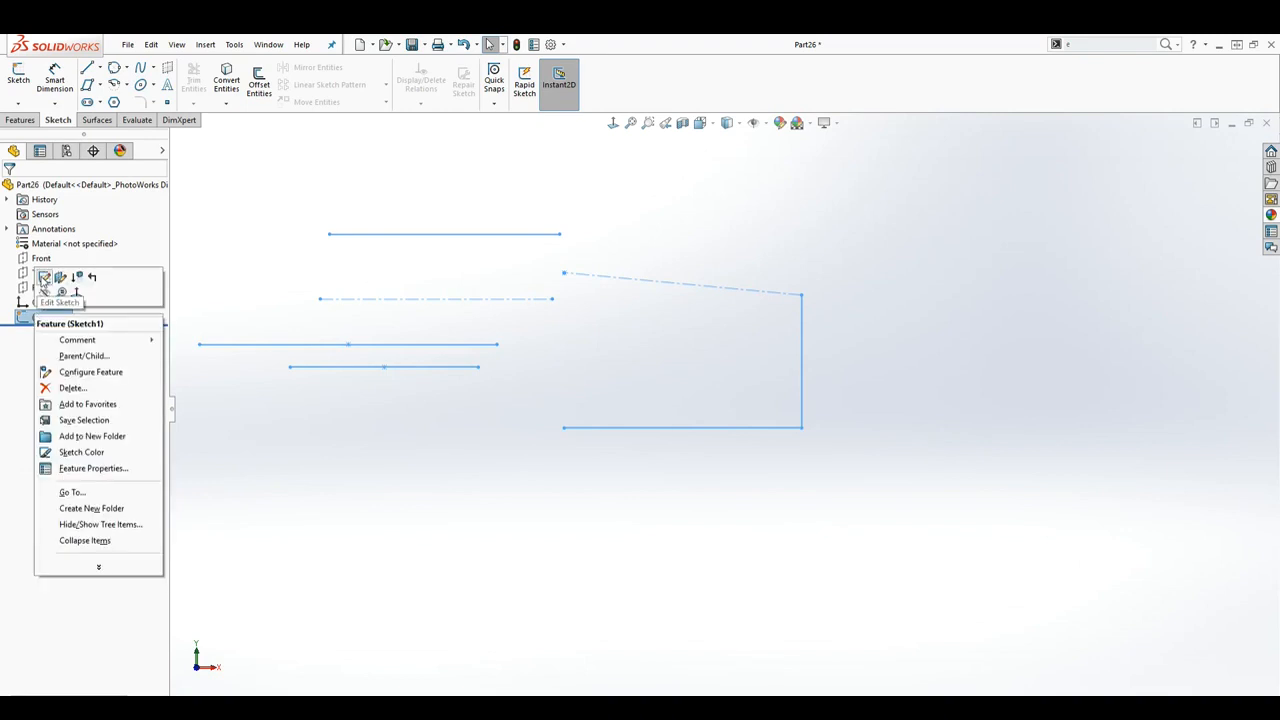
{"action": "left_click", "coordinate": [43, 279]}
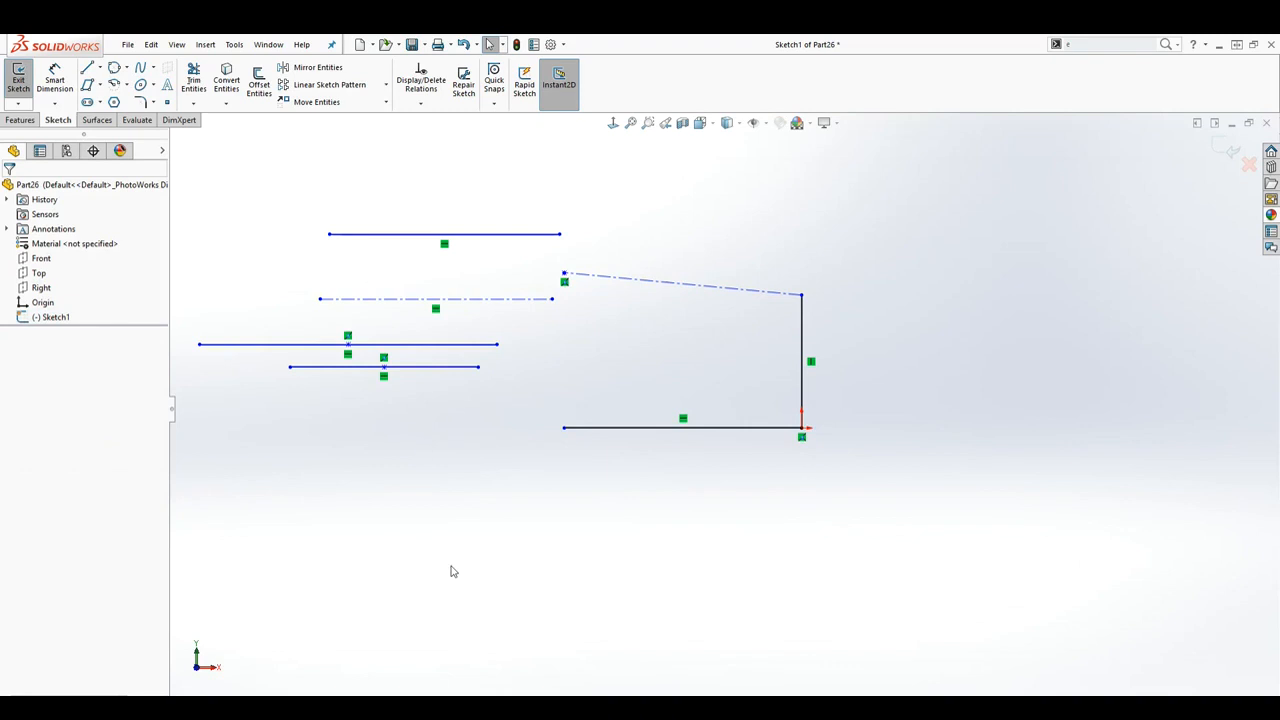
Delete the four separate horizontal lines beside the profile, then exit the sketch and discard the changes
{"action": "left_click_drag", "start_coordinate": [450, 452], "coordinate": [266, 198]}
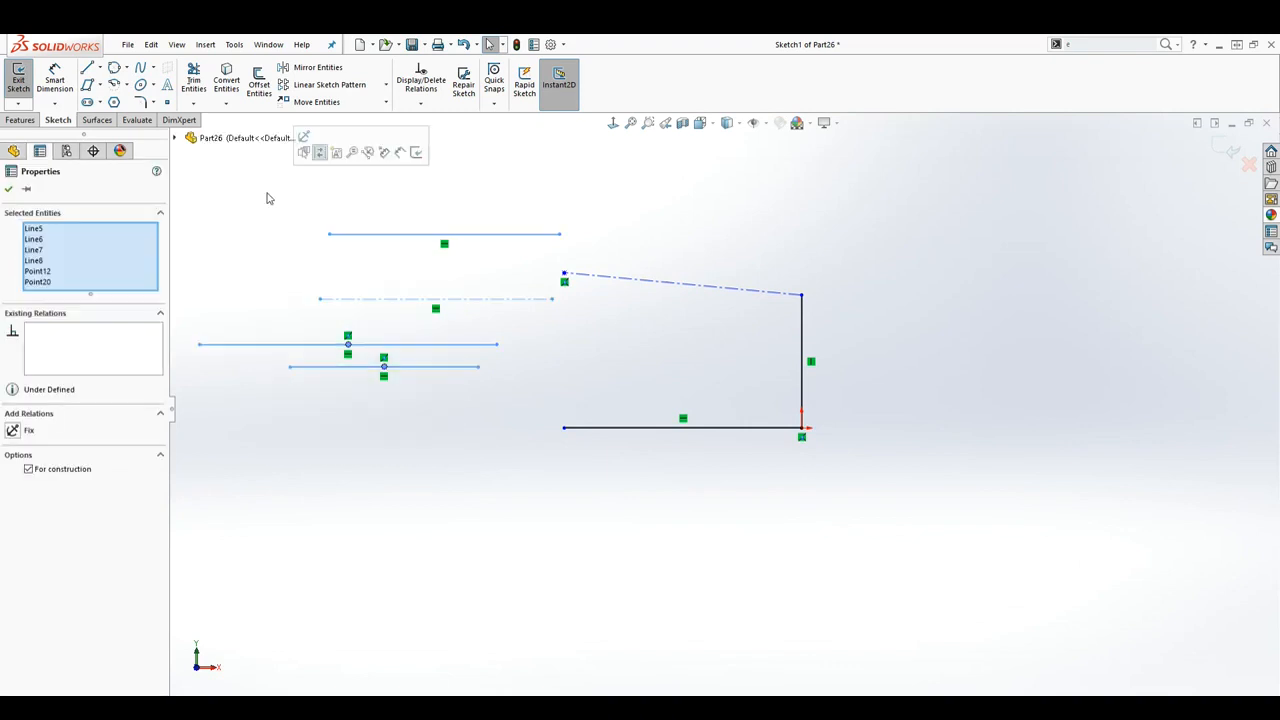
{"action": "key", "text": "Delete"}
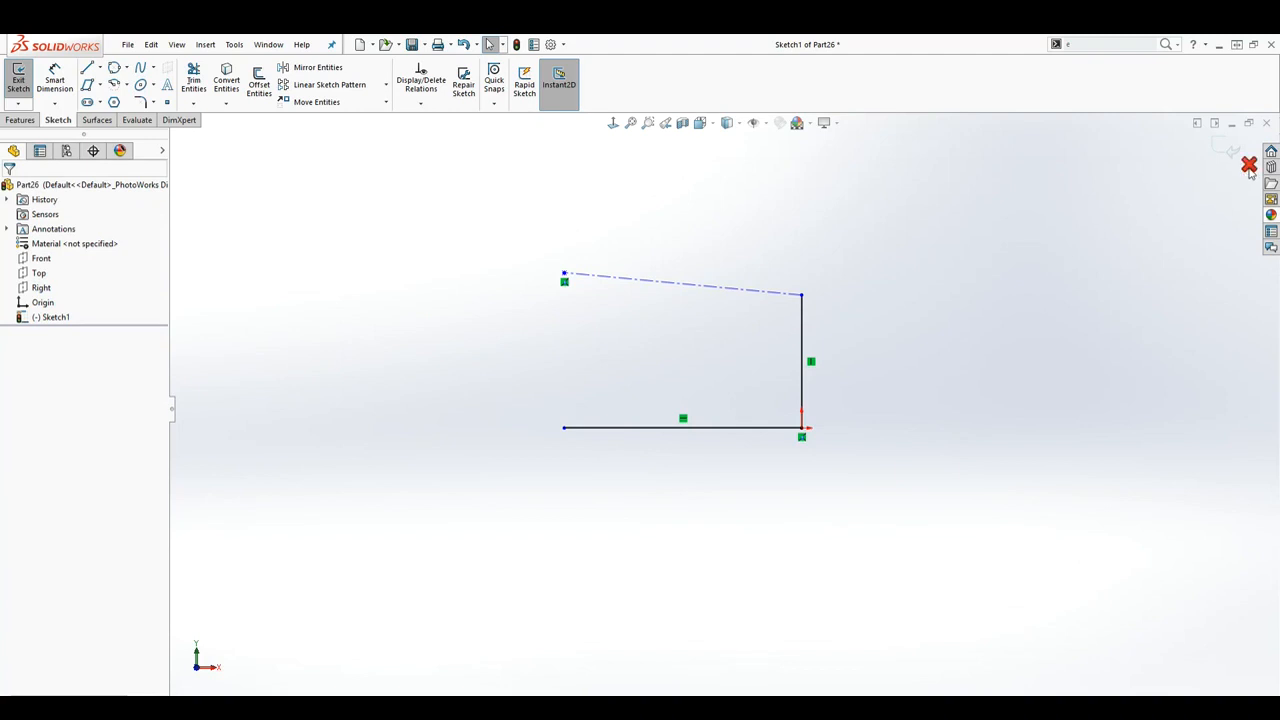
{"action": "left_click", "coordinate": [1249, 166]}
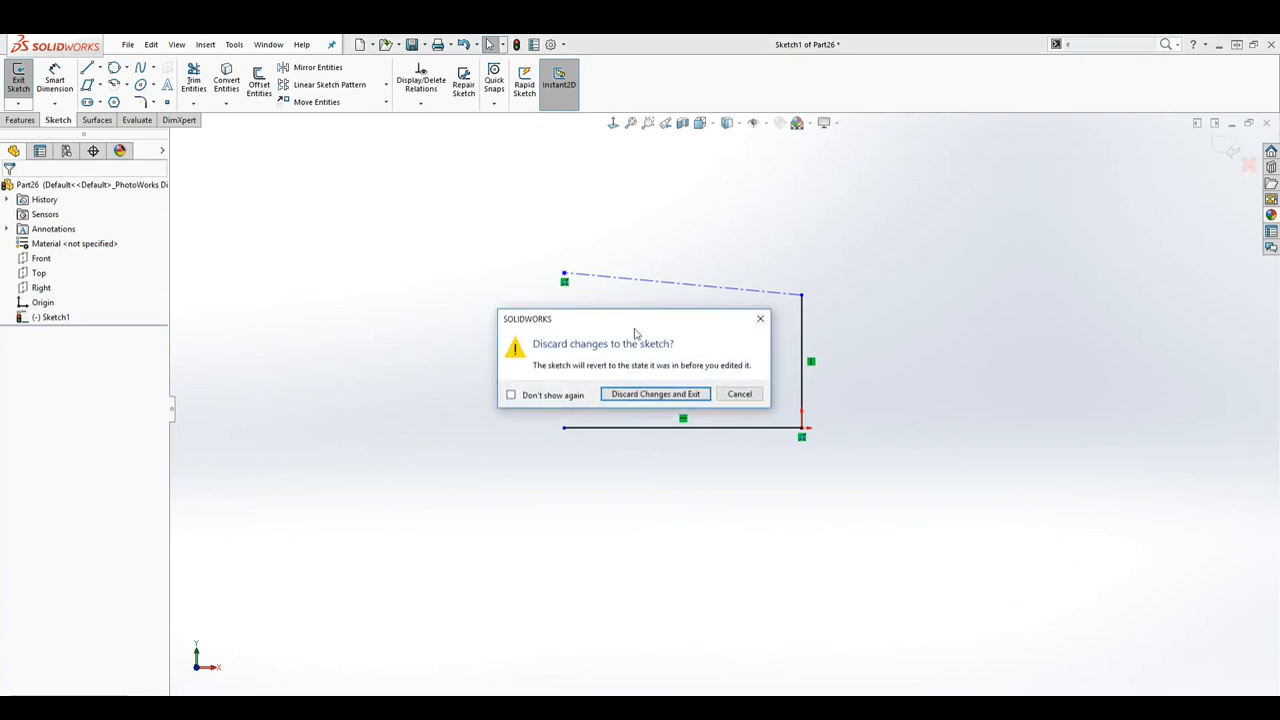
{"action": "left_click", "coordinate": [646, 396]}
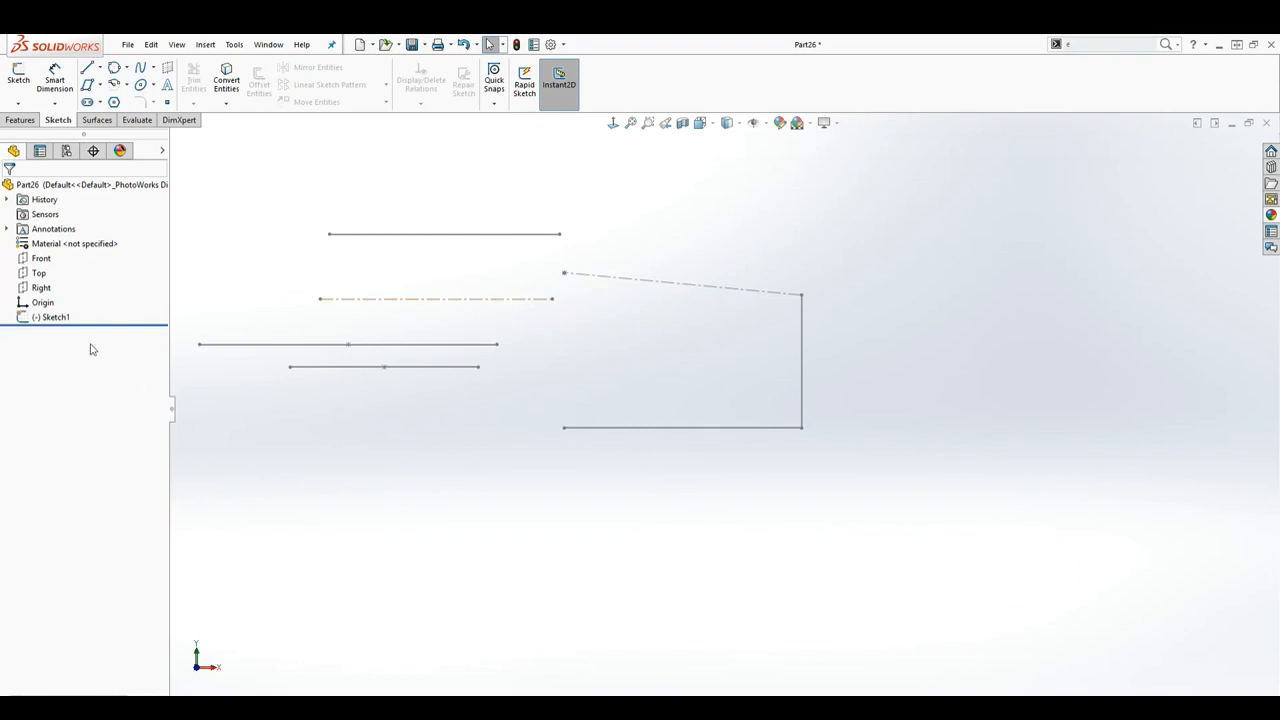
Reopen Sketch1 for editing and delete the four separate horizontal lines beside the profile
{"action": "right_click", "coordinate": [52, 320]}
{"action": "left_click", "coordinate": [64, 288]}
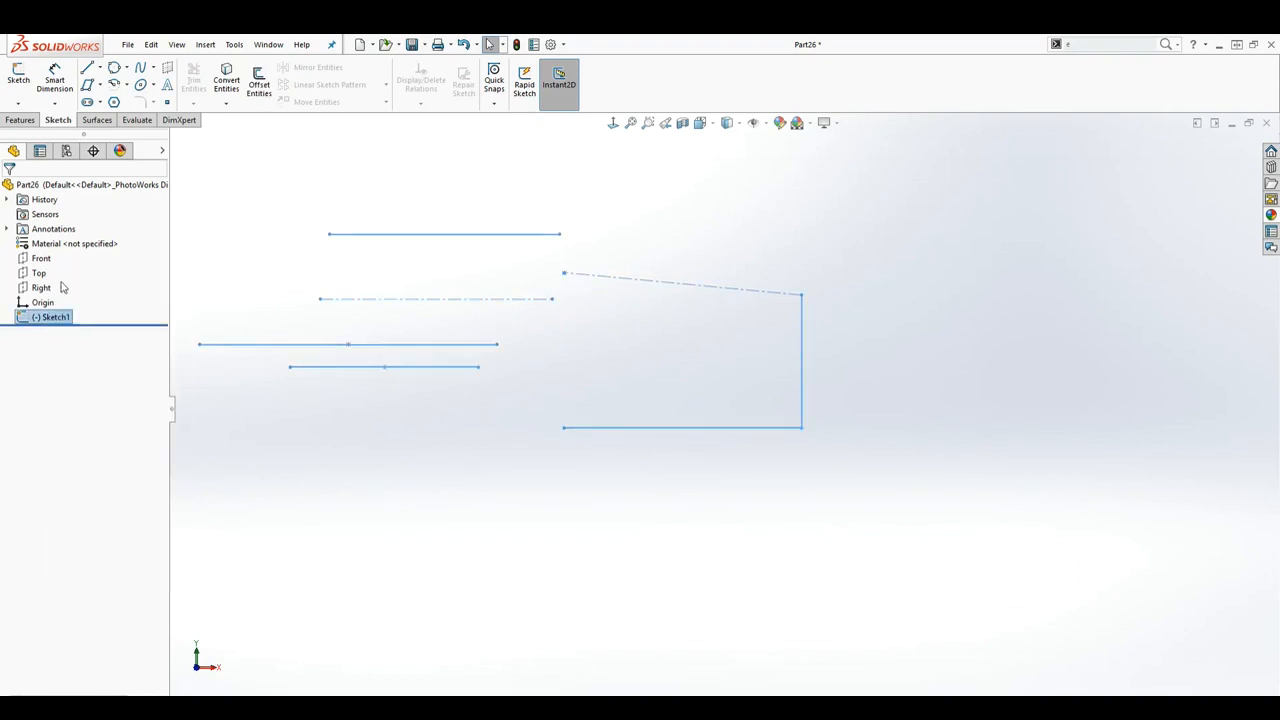
{"action": "left_click_drag", "start_coordinate": [426, 486], "coordinate": [267, 196]}
{"action": "key", "text": "Delete"}
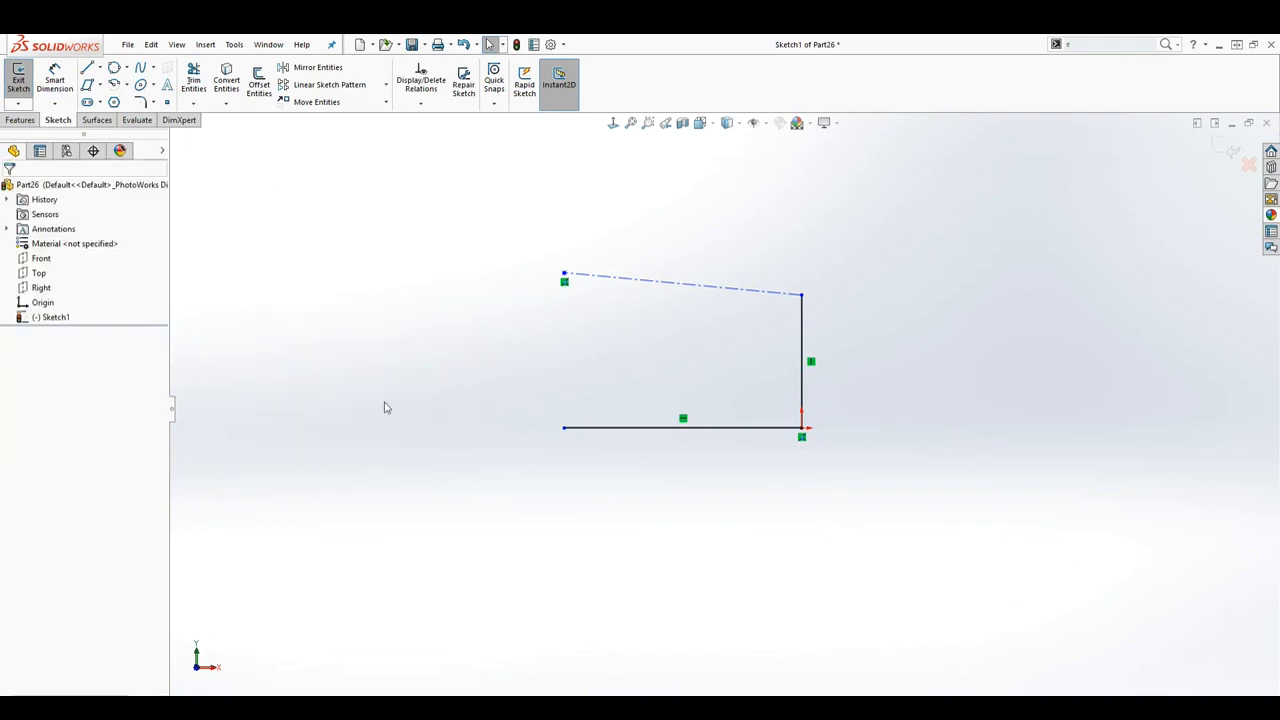
Draw a vertical line from the sloped centerline's free left end to the bottom line's left end, and exit the sketch keeping the changes
{"action": "left_click", "coordinate": [87, 67]}
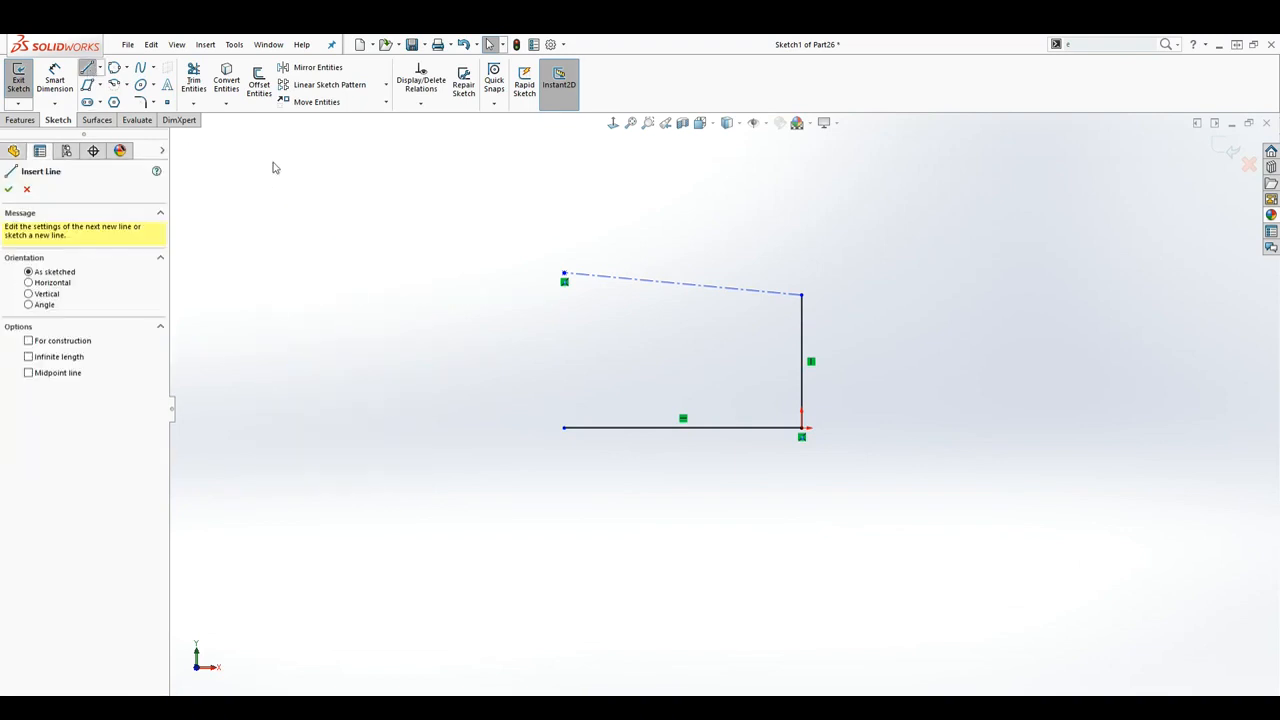
{"action": "left_click", "coordinate": [564, 274]}
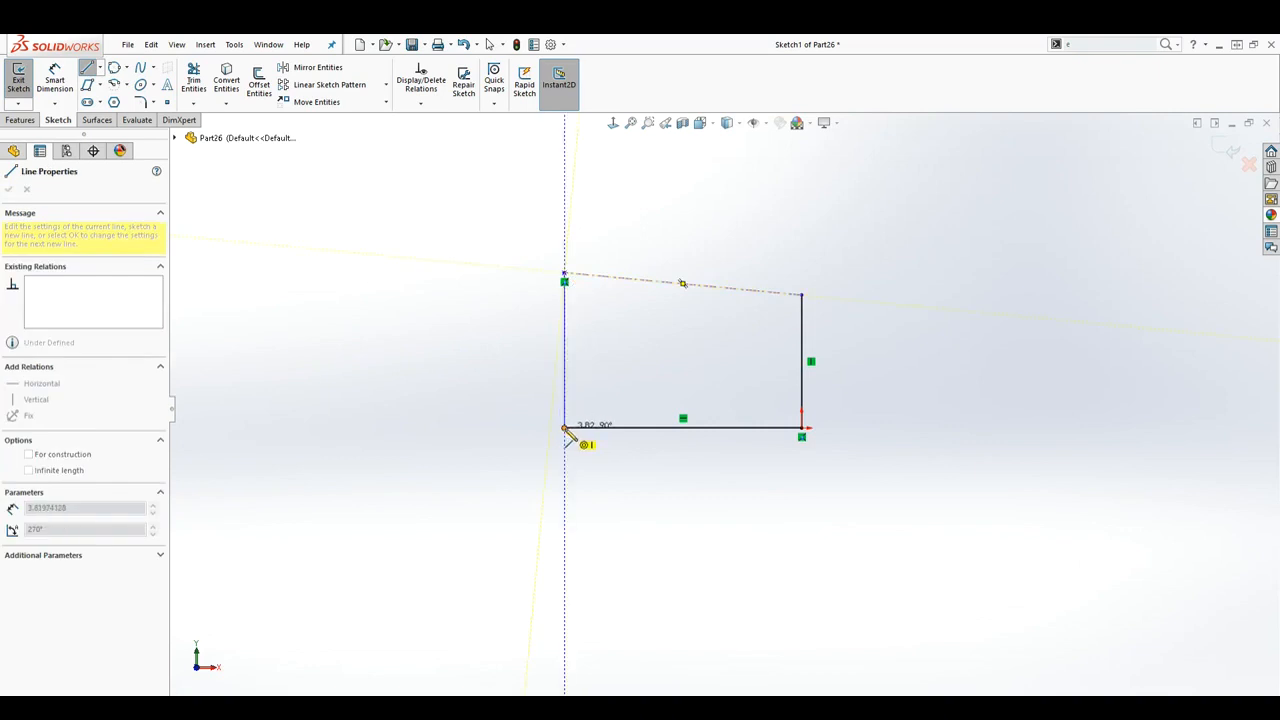
{"action": "left_click", "coordinate": [565, 428]}
{"action": "key", "text": "Escape"}
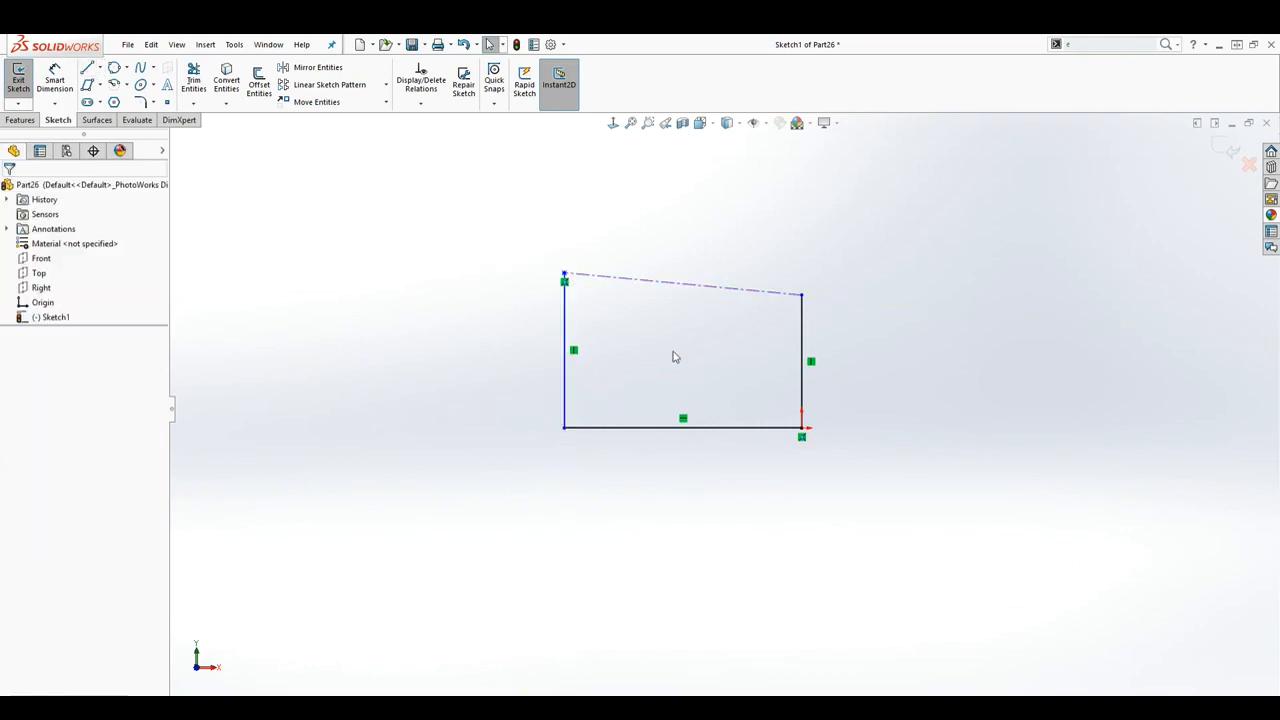
{"action": "left_click", "coordinate": [1229, 147]}
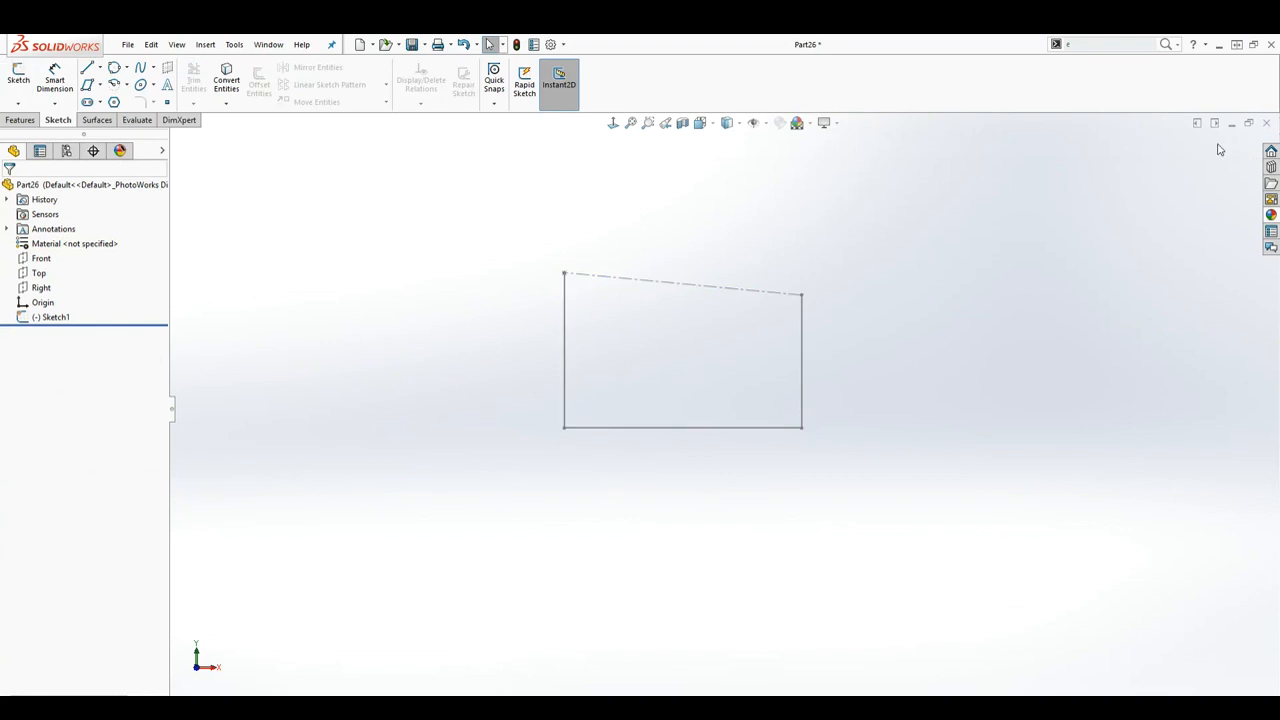